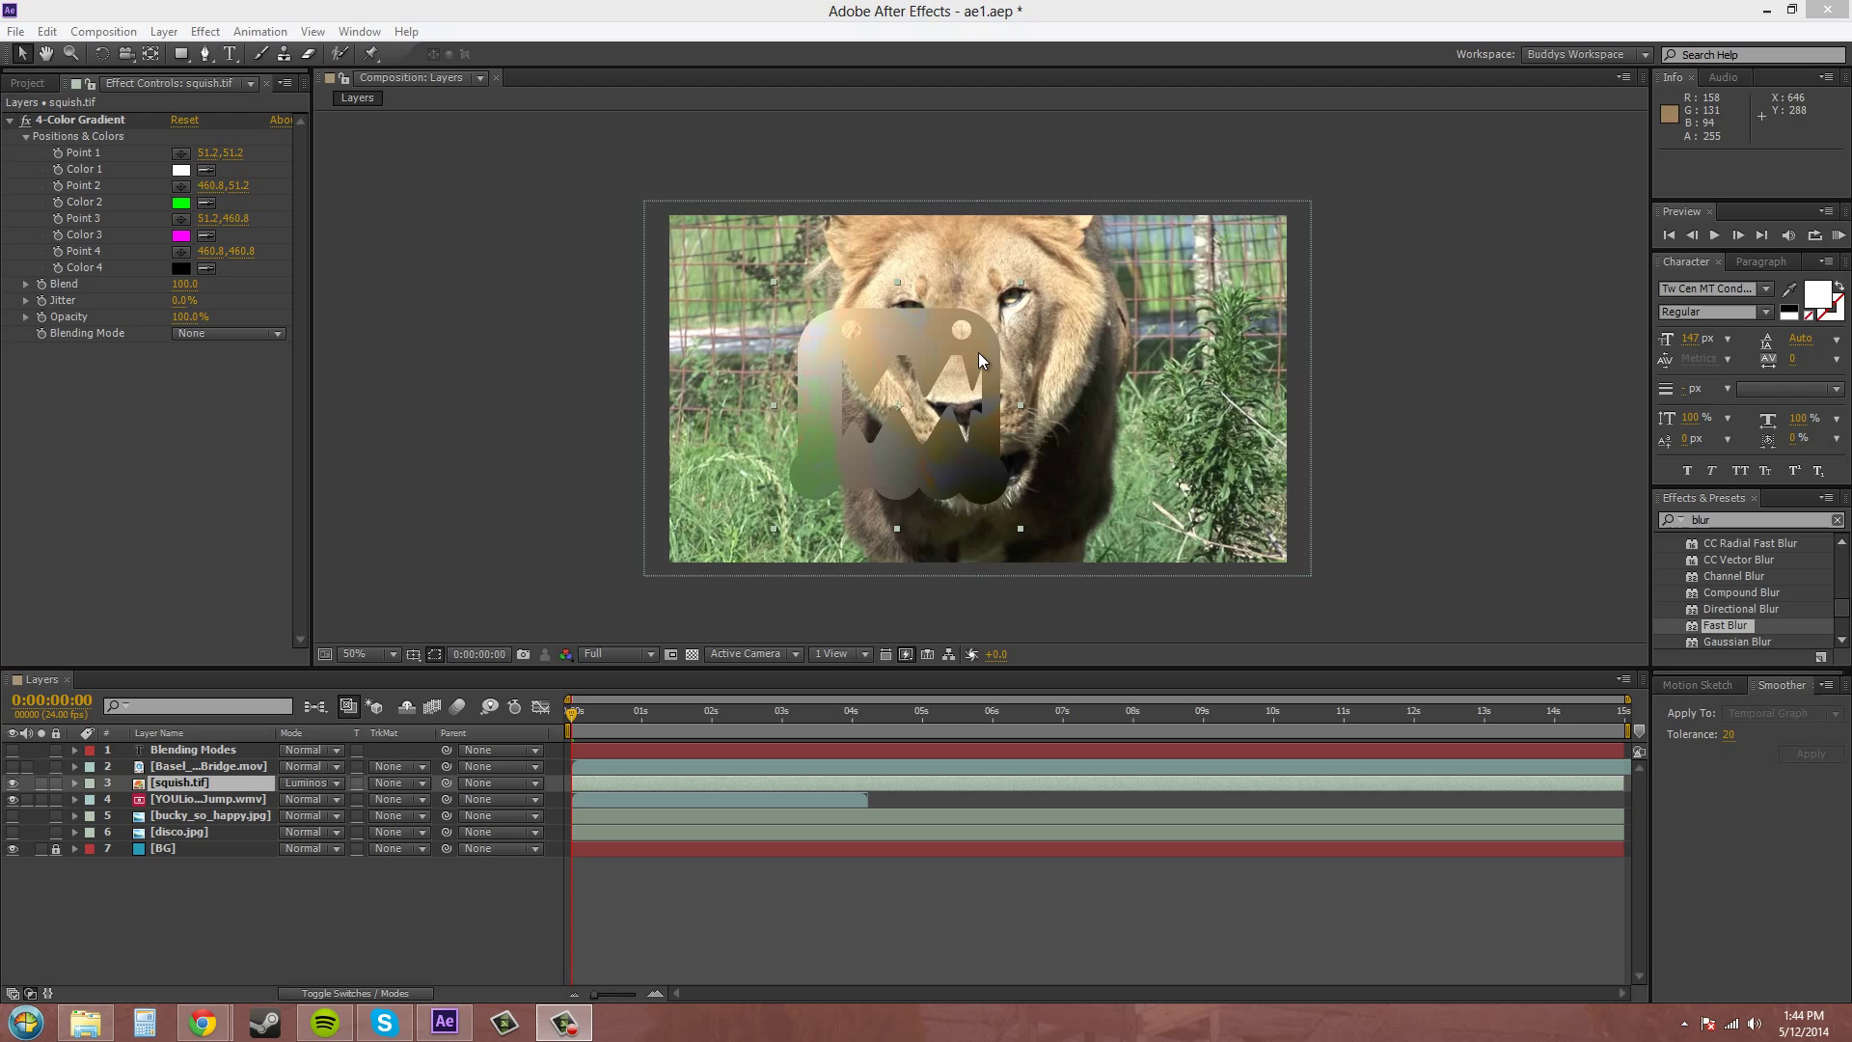
# Show the Project panel's footage list with the Images folder expanded
pyautogui.click(28, 85)
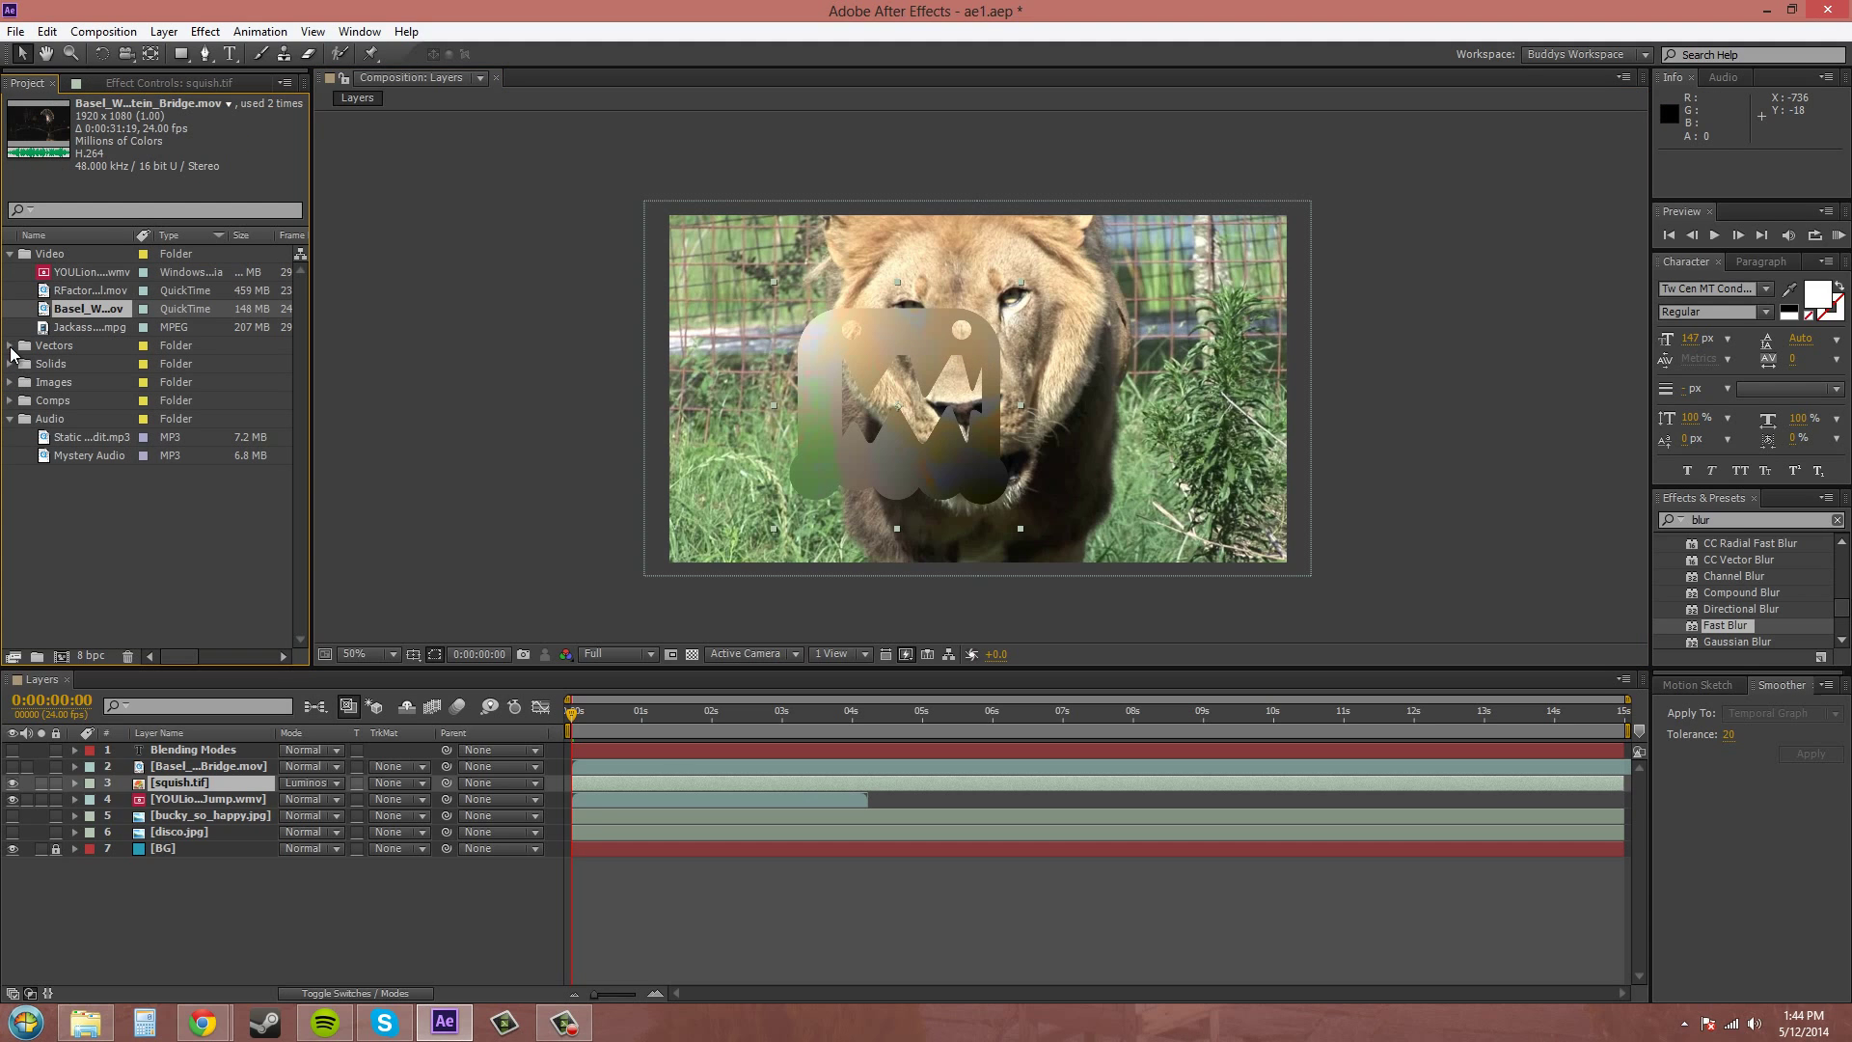
pyautogui.click(10, 382)
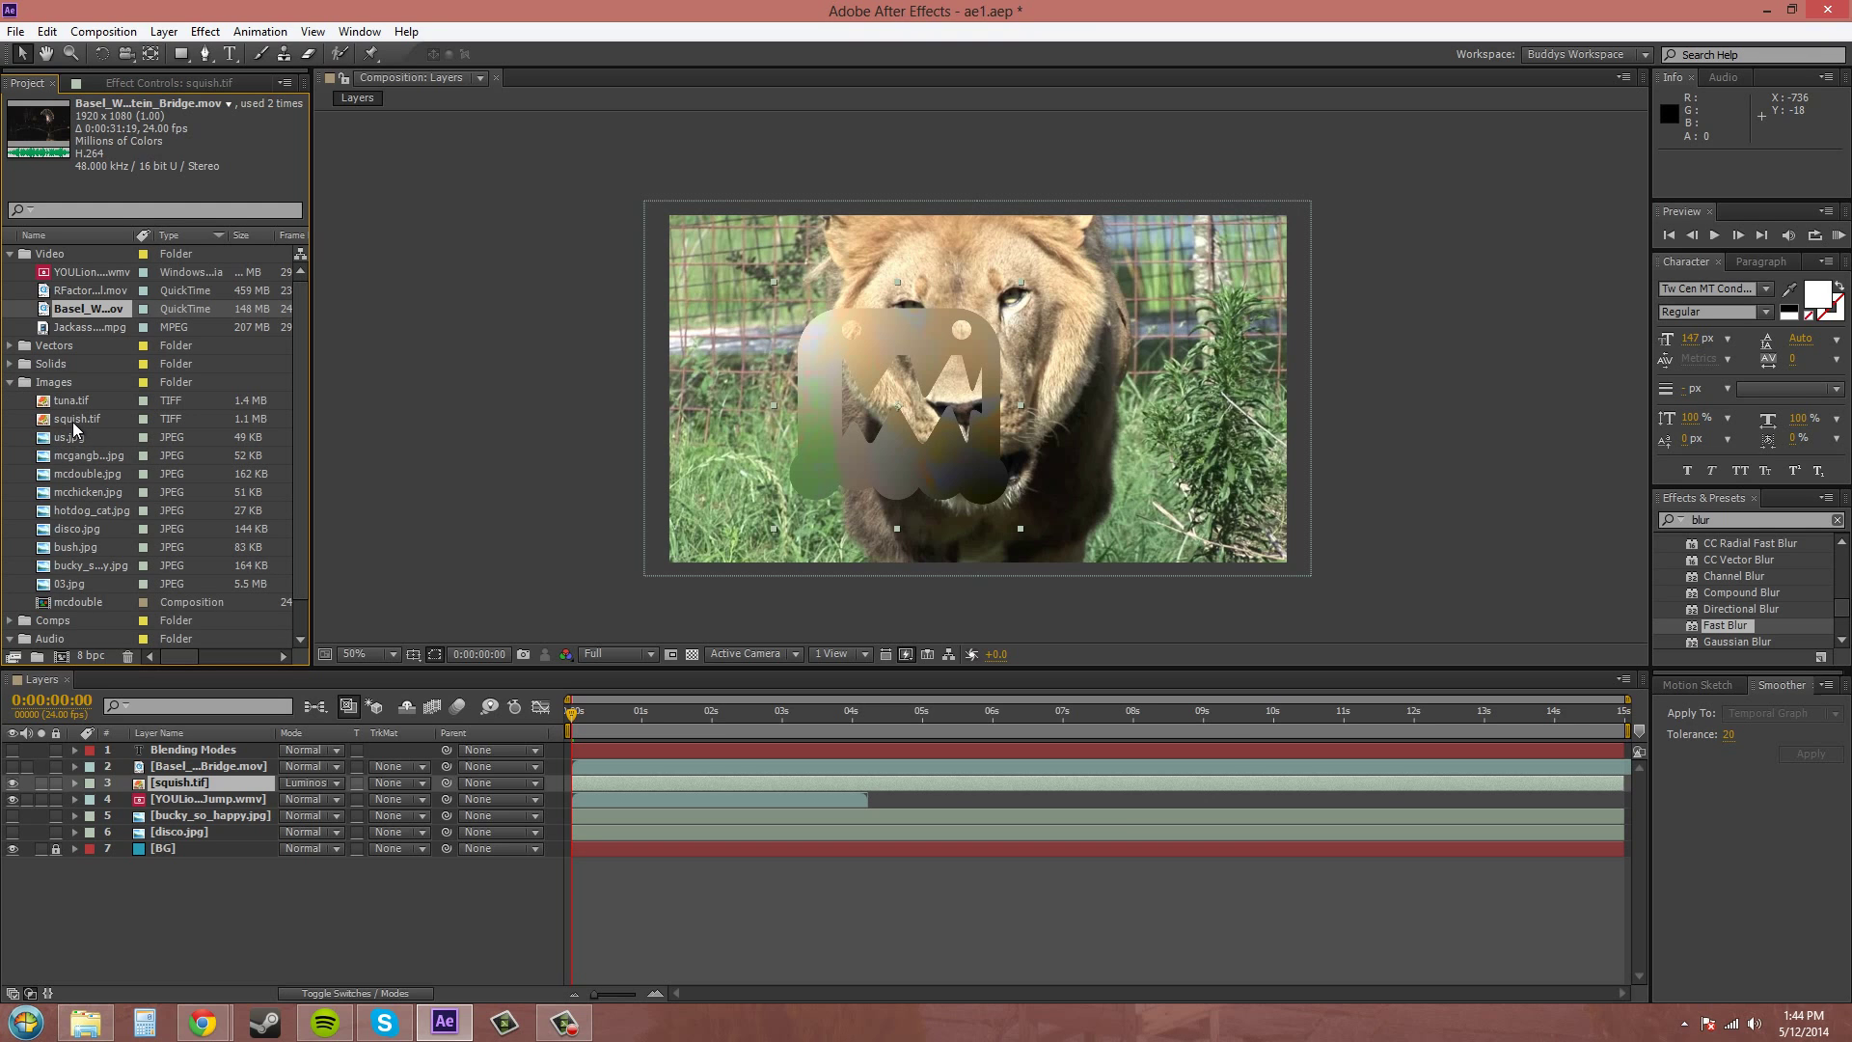
# Import squish.png from the Images folder, choosing it over the squish TIFF
pyautogui.click(15, 31)
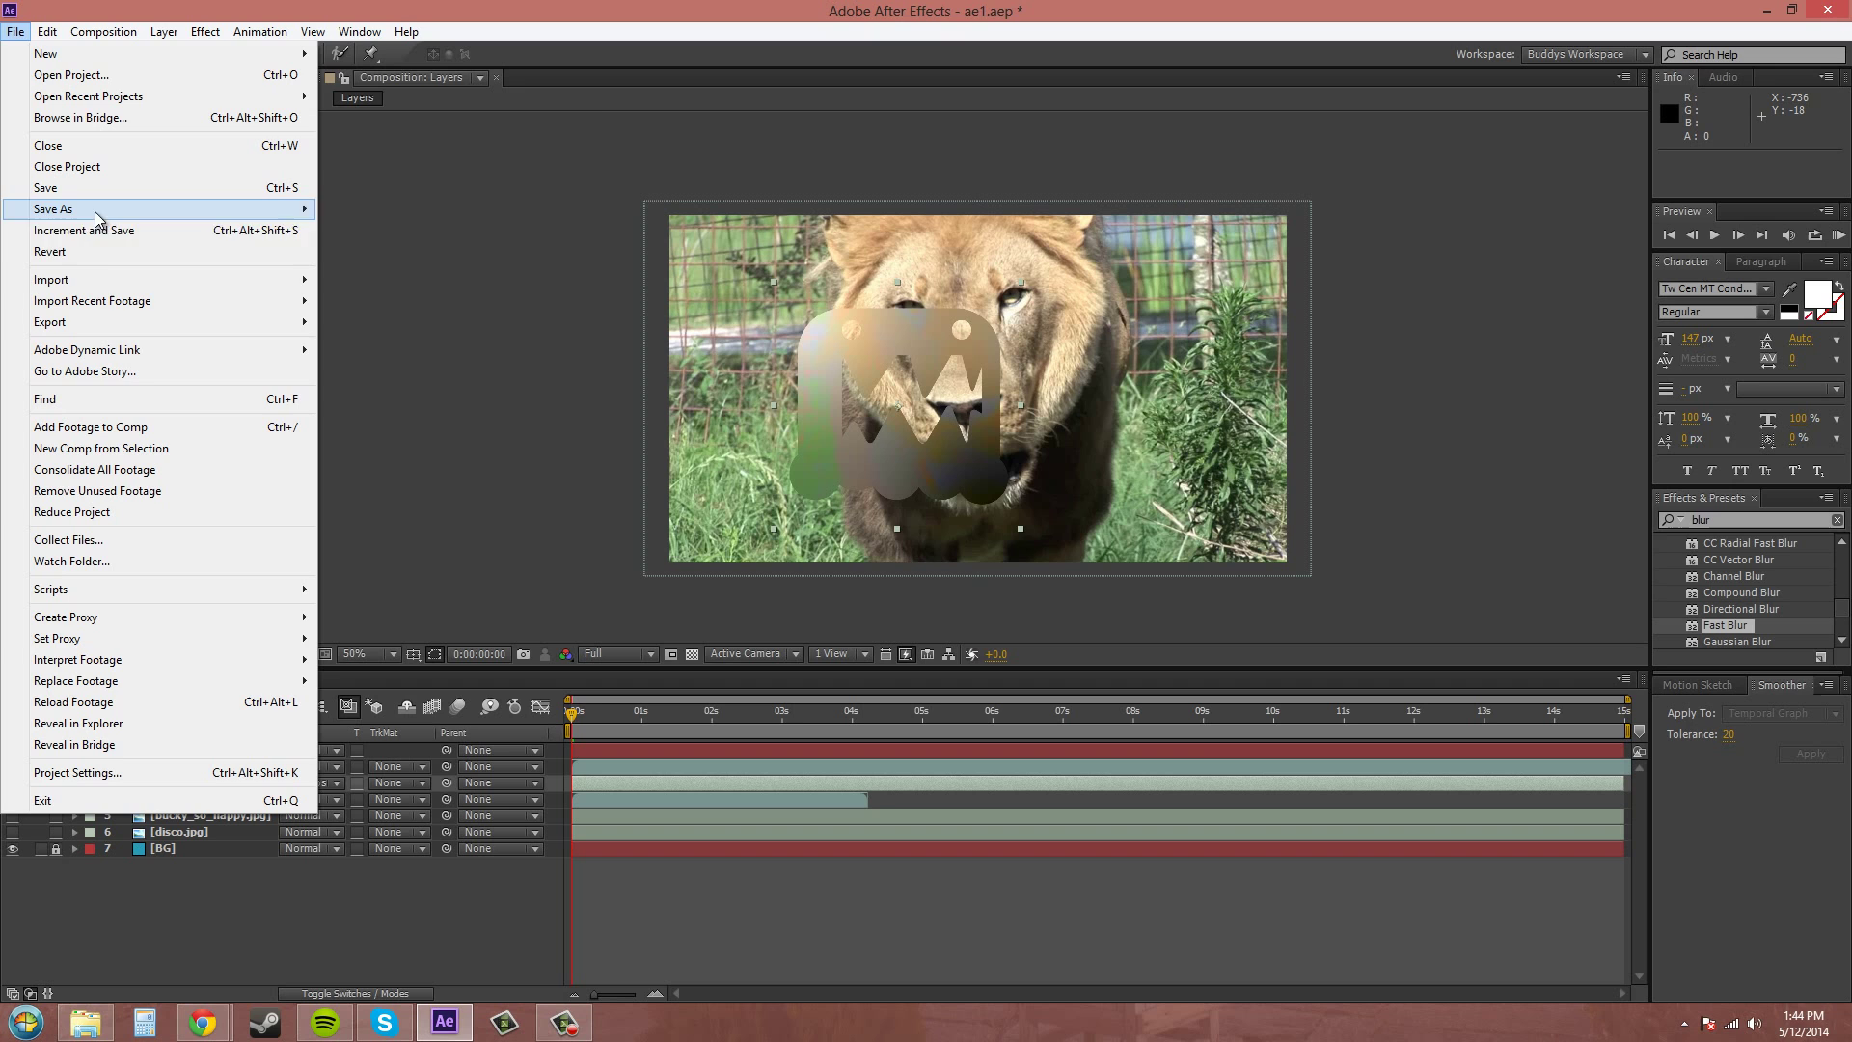
pyautogui.moveTo(97, 287)
pyautogui.click(355, 282)
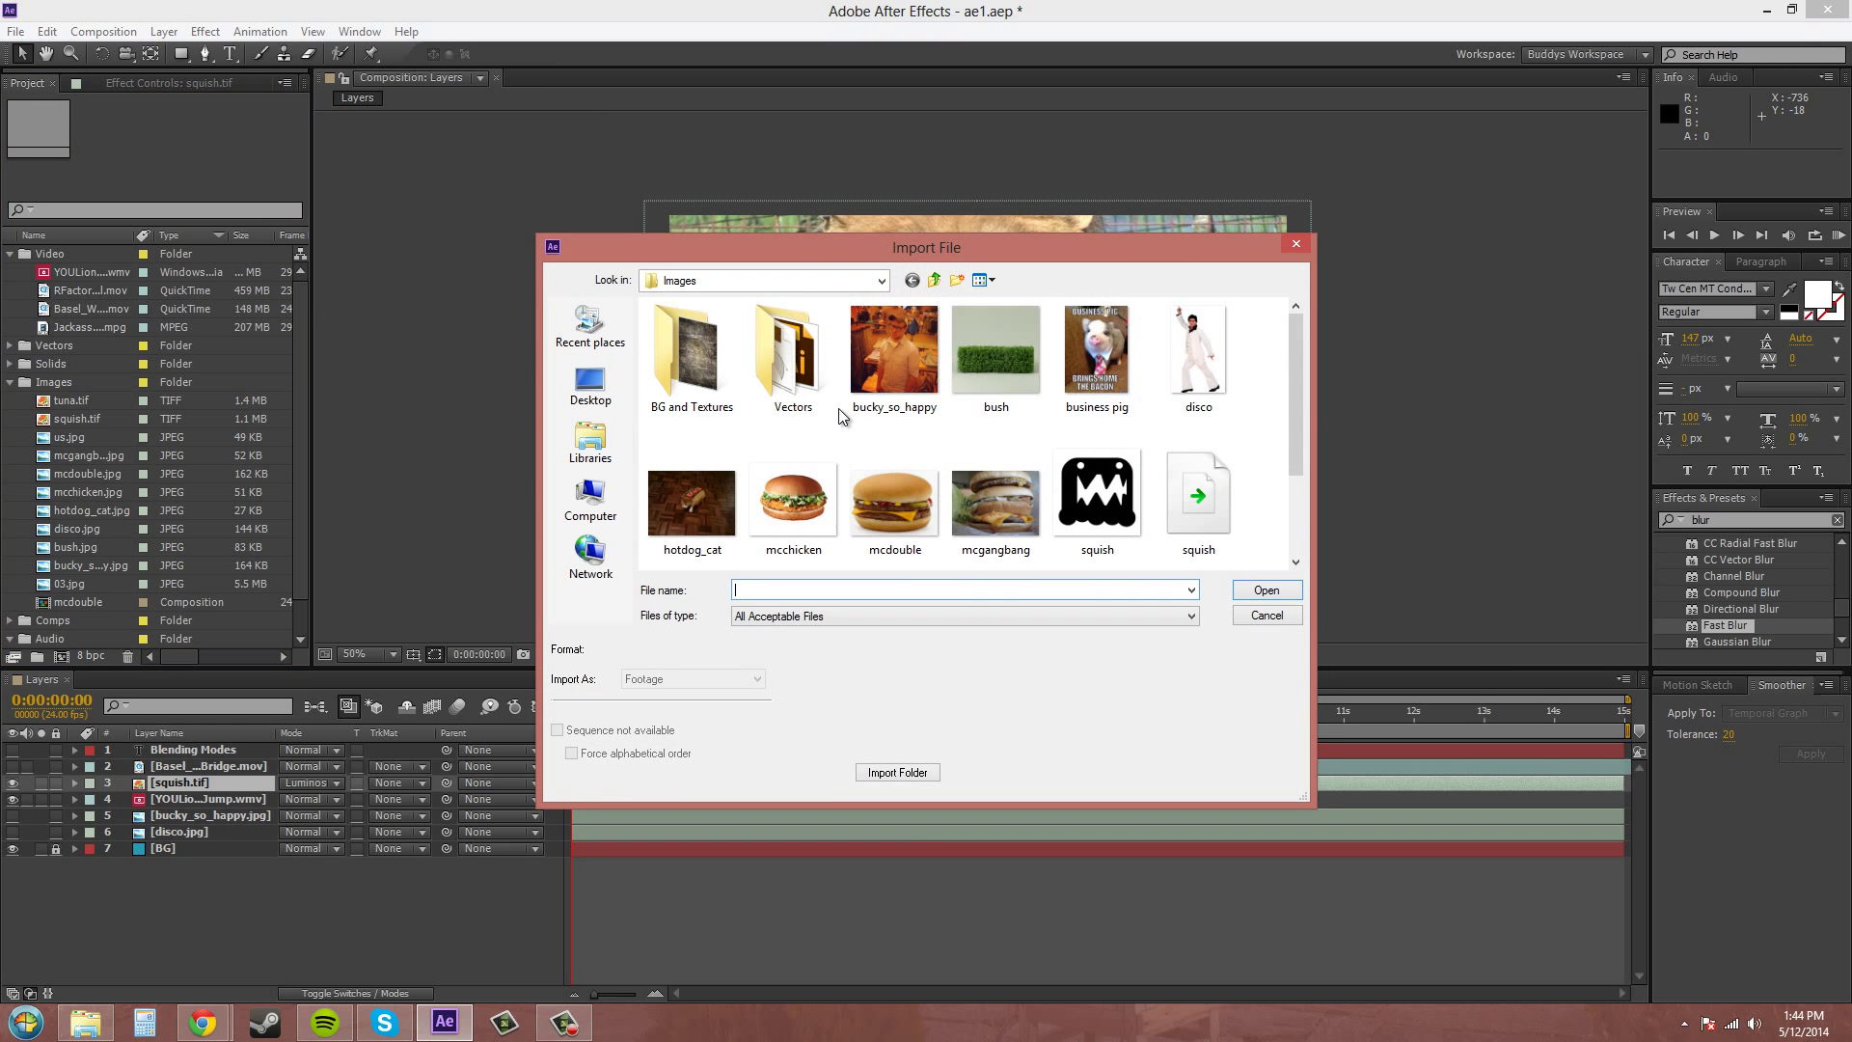
pyautogui.moveTo(1295, 361); pyautogui.dragTo(1292, 485)
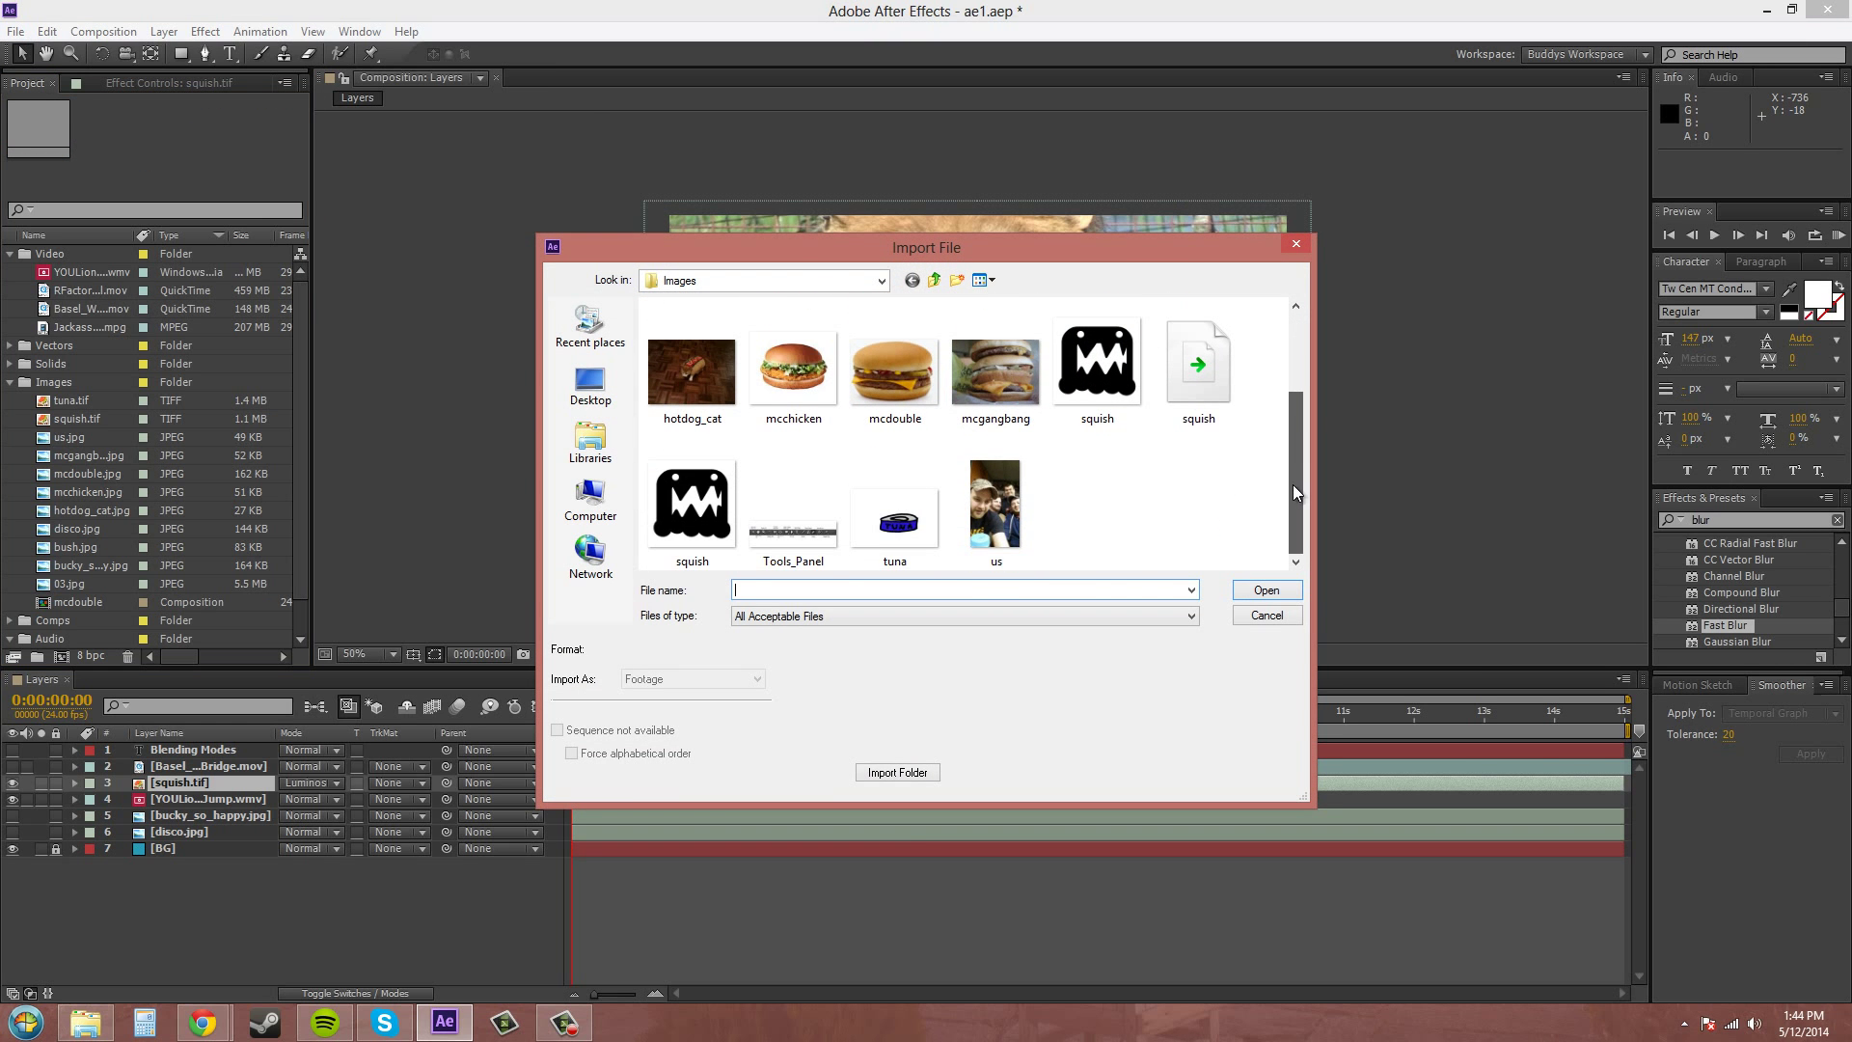
pyautogui.click(692, 507)
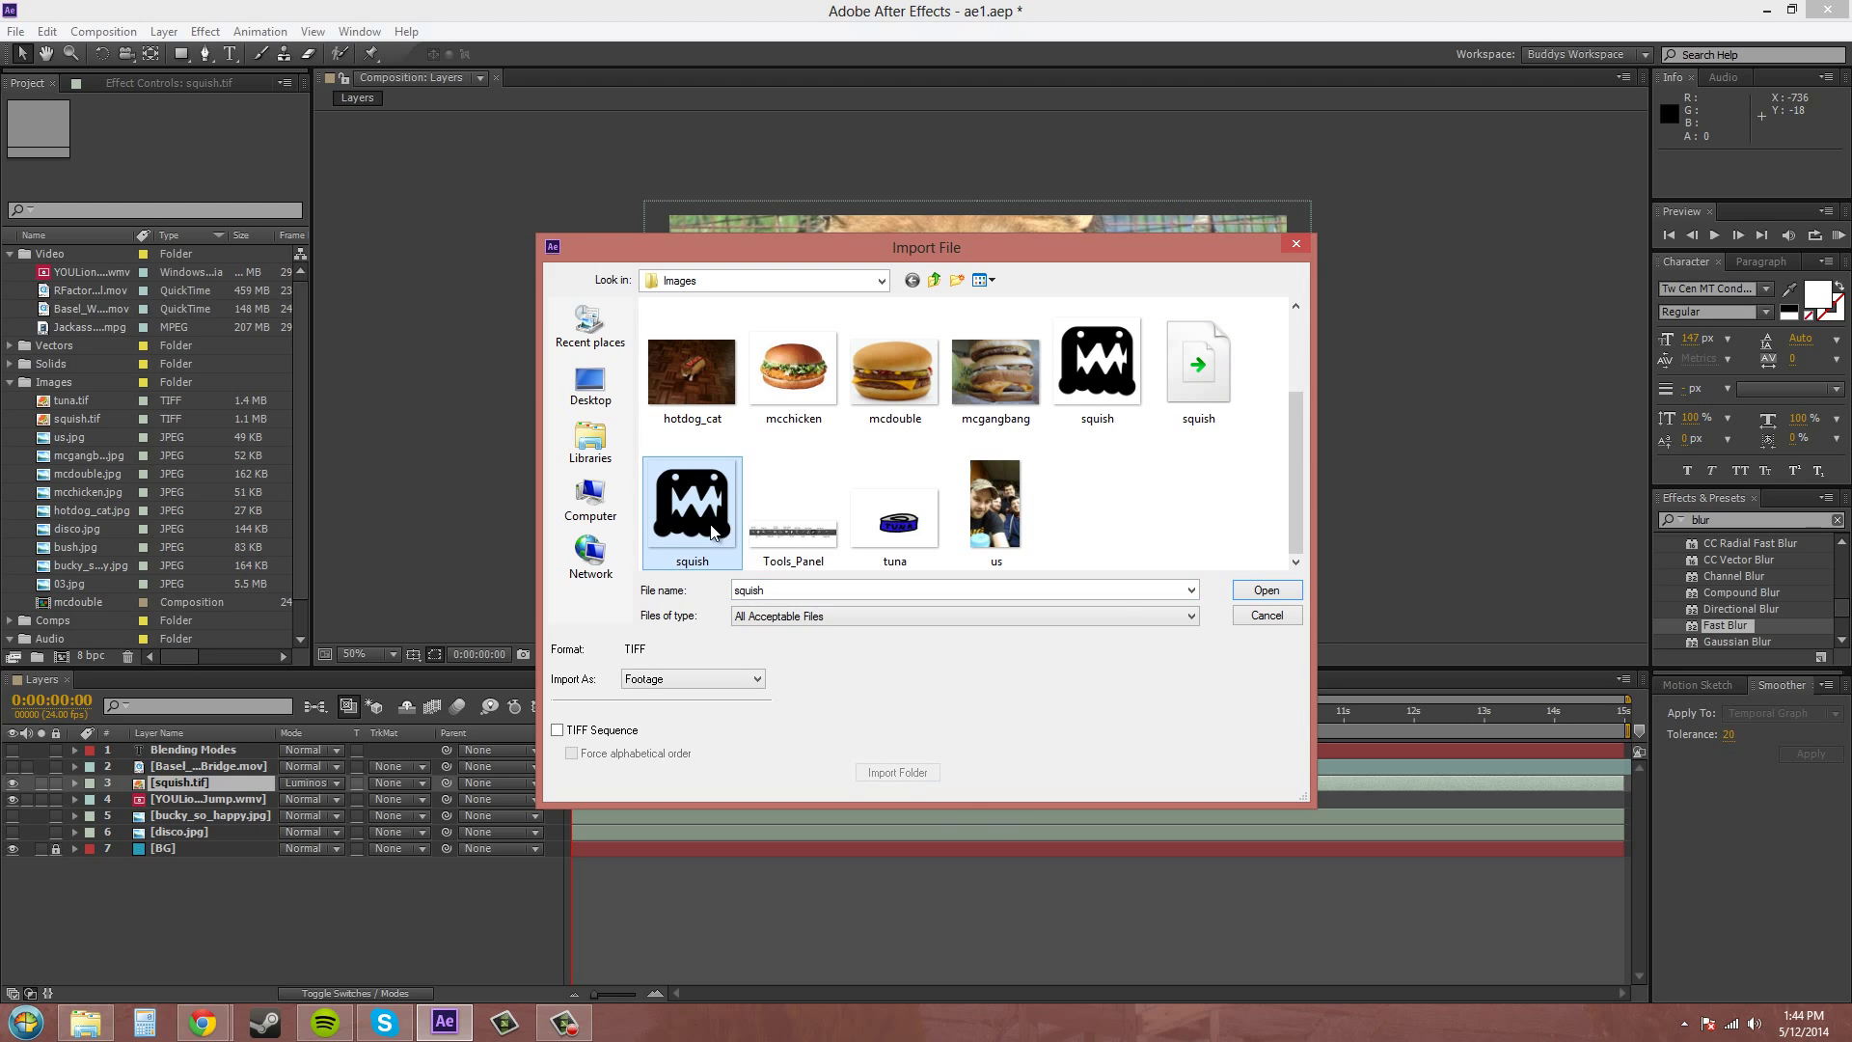
pyautogui.click(1099, 383)
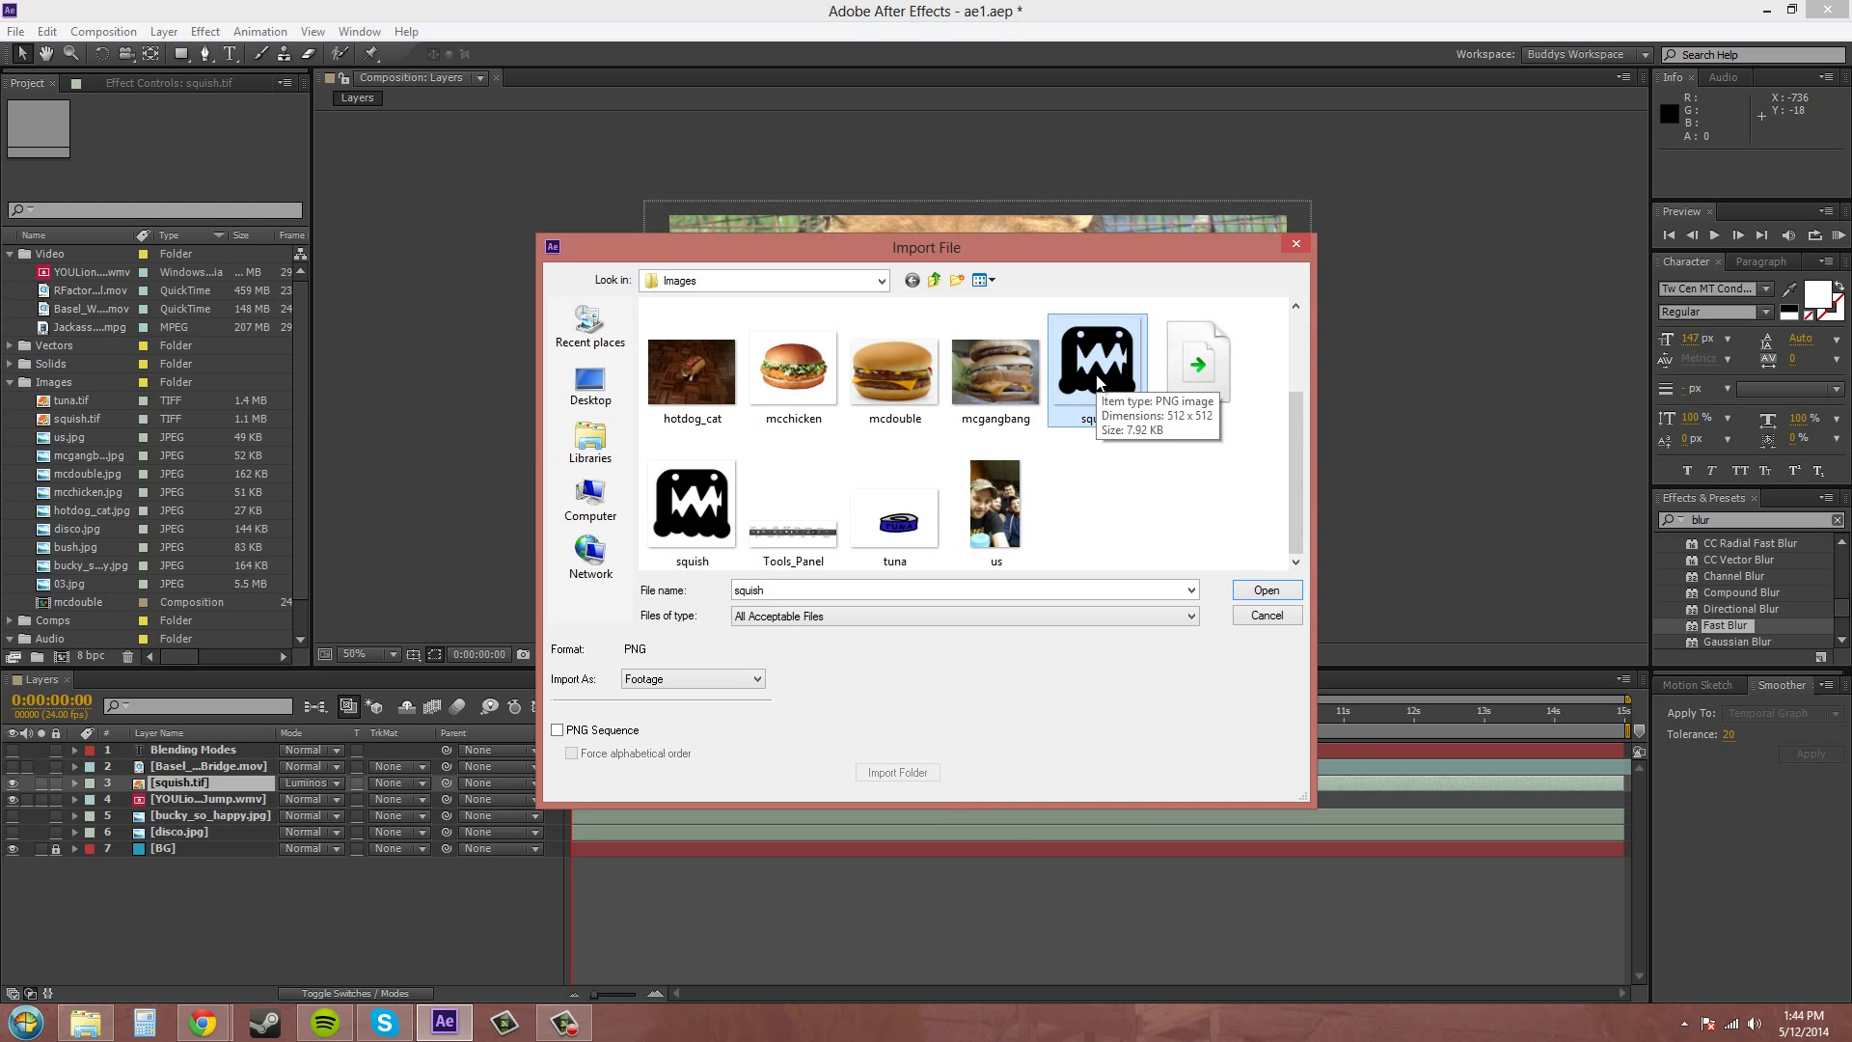
pyautogui.click(1264, 590)
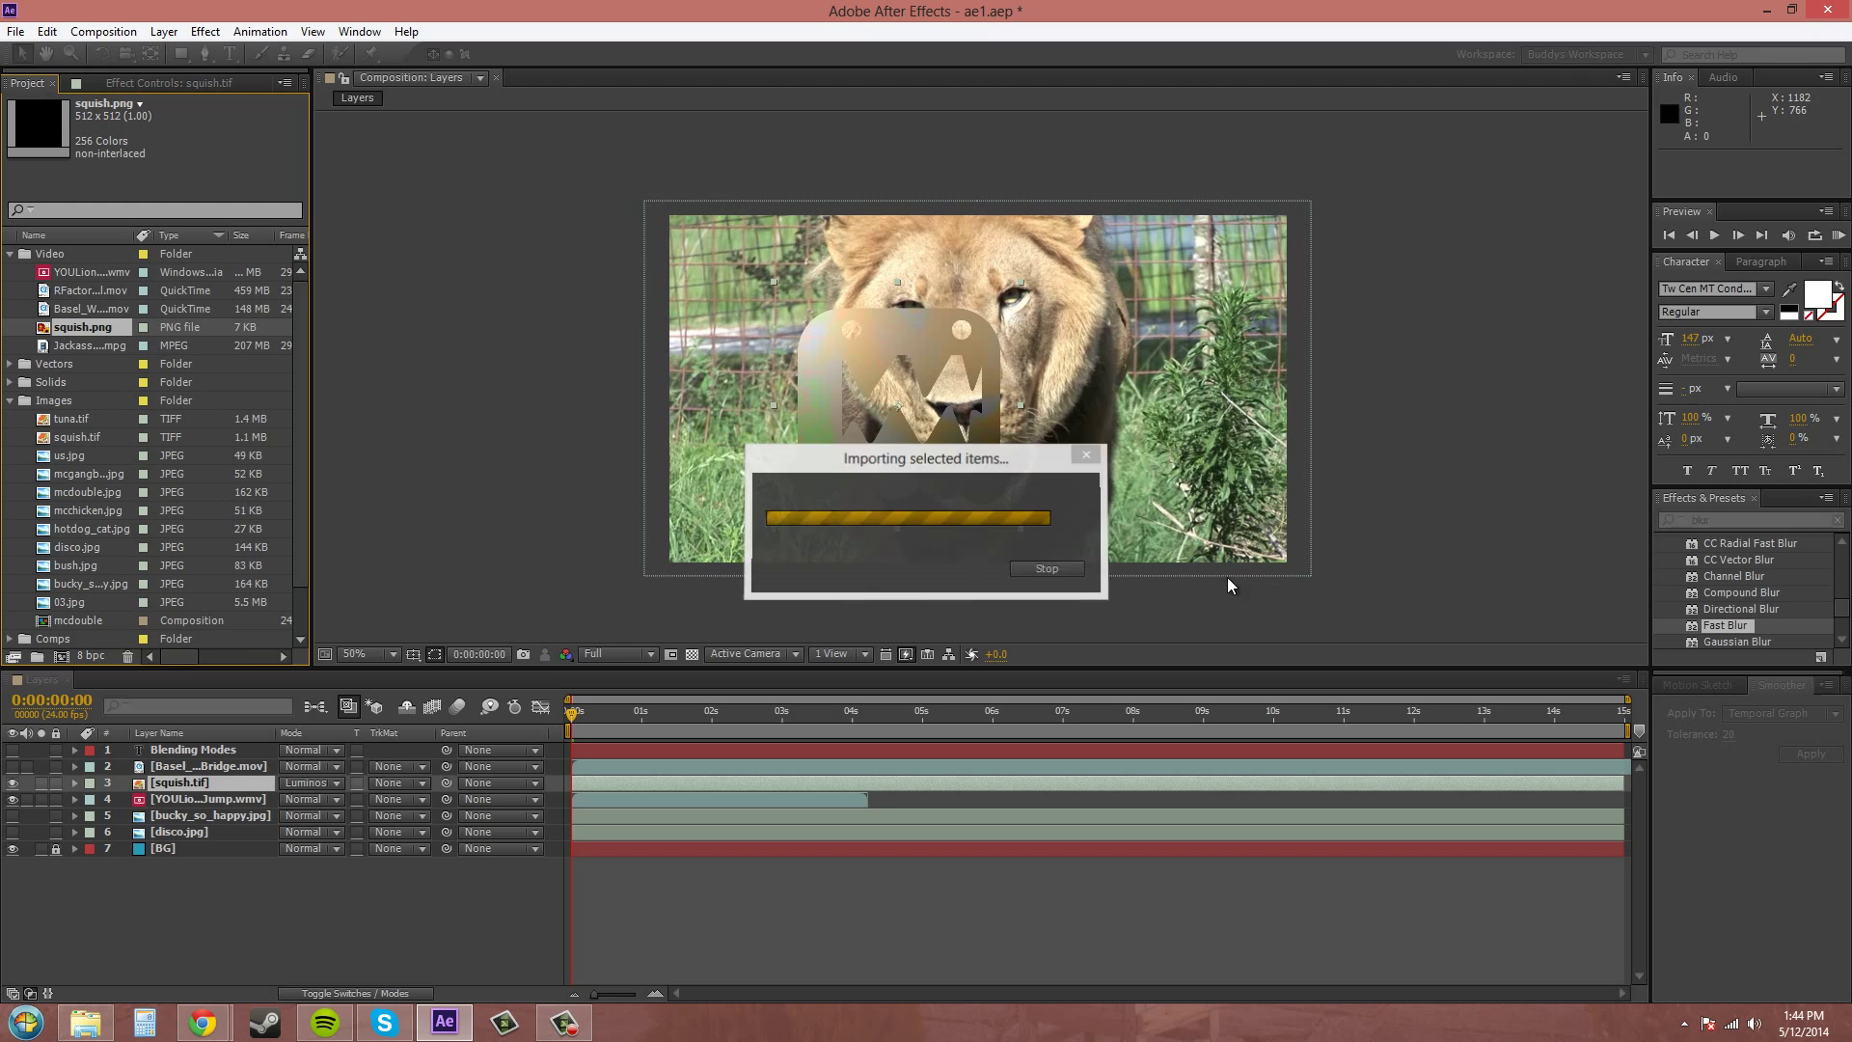
pyautogui.moveTo(96, 328); pyautogui.dragTo(1167, 409)
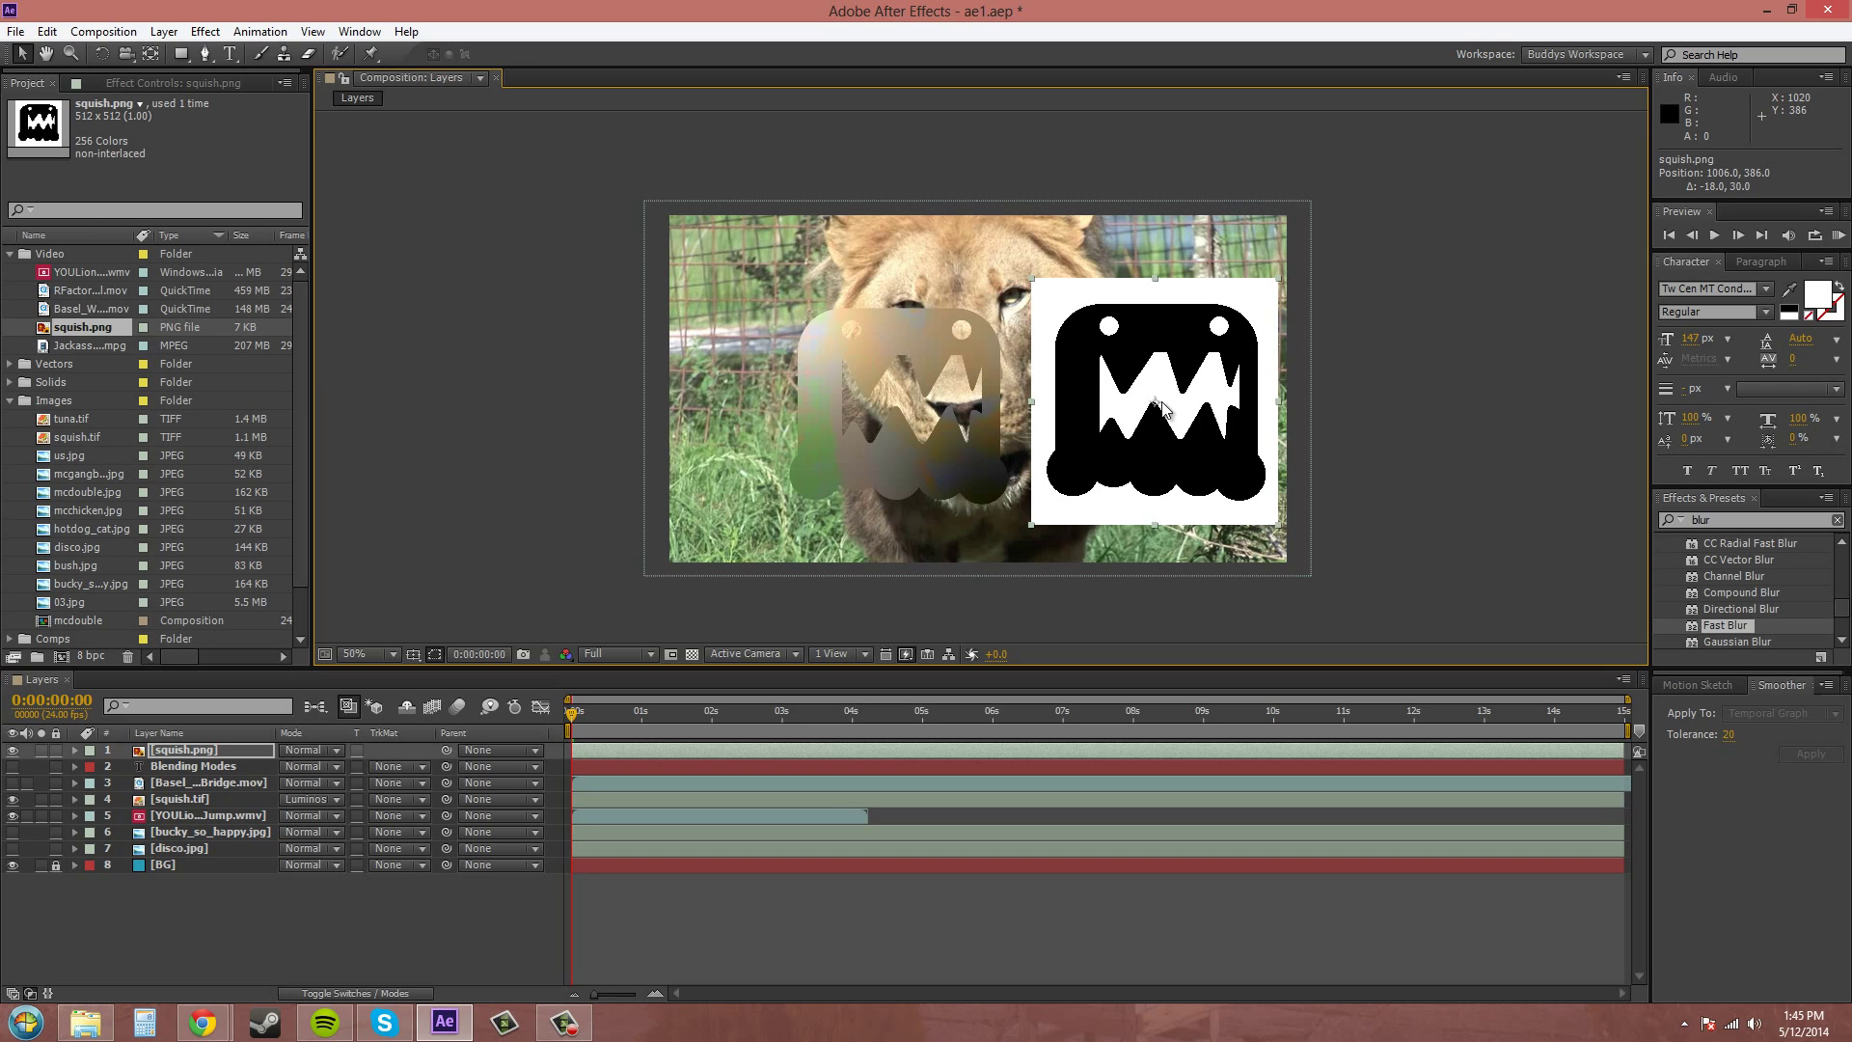
pyautogui.press('Delete')
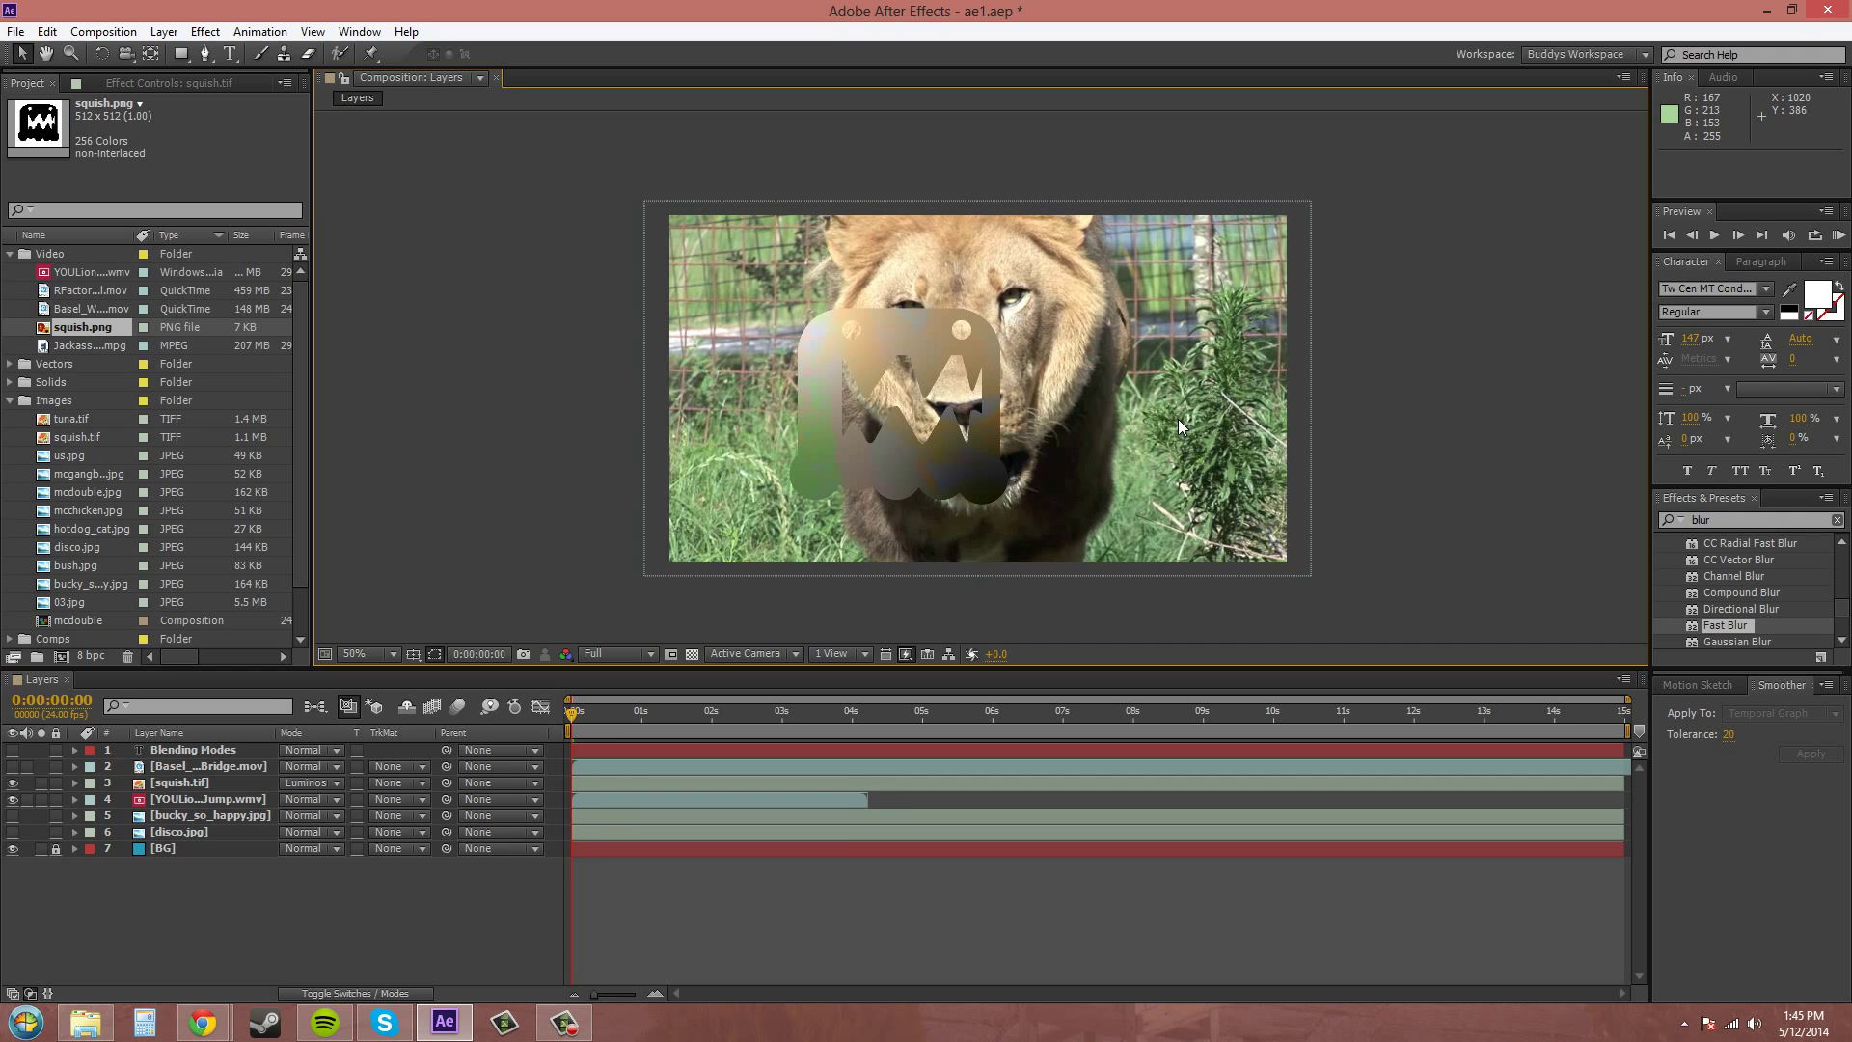
# Try Stencil Alpha on squish.tif, then settle on Stencil Luma
pyautogui.click(321, 784)
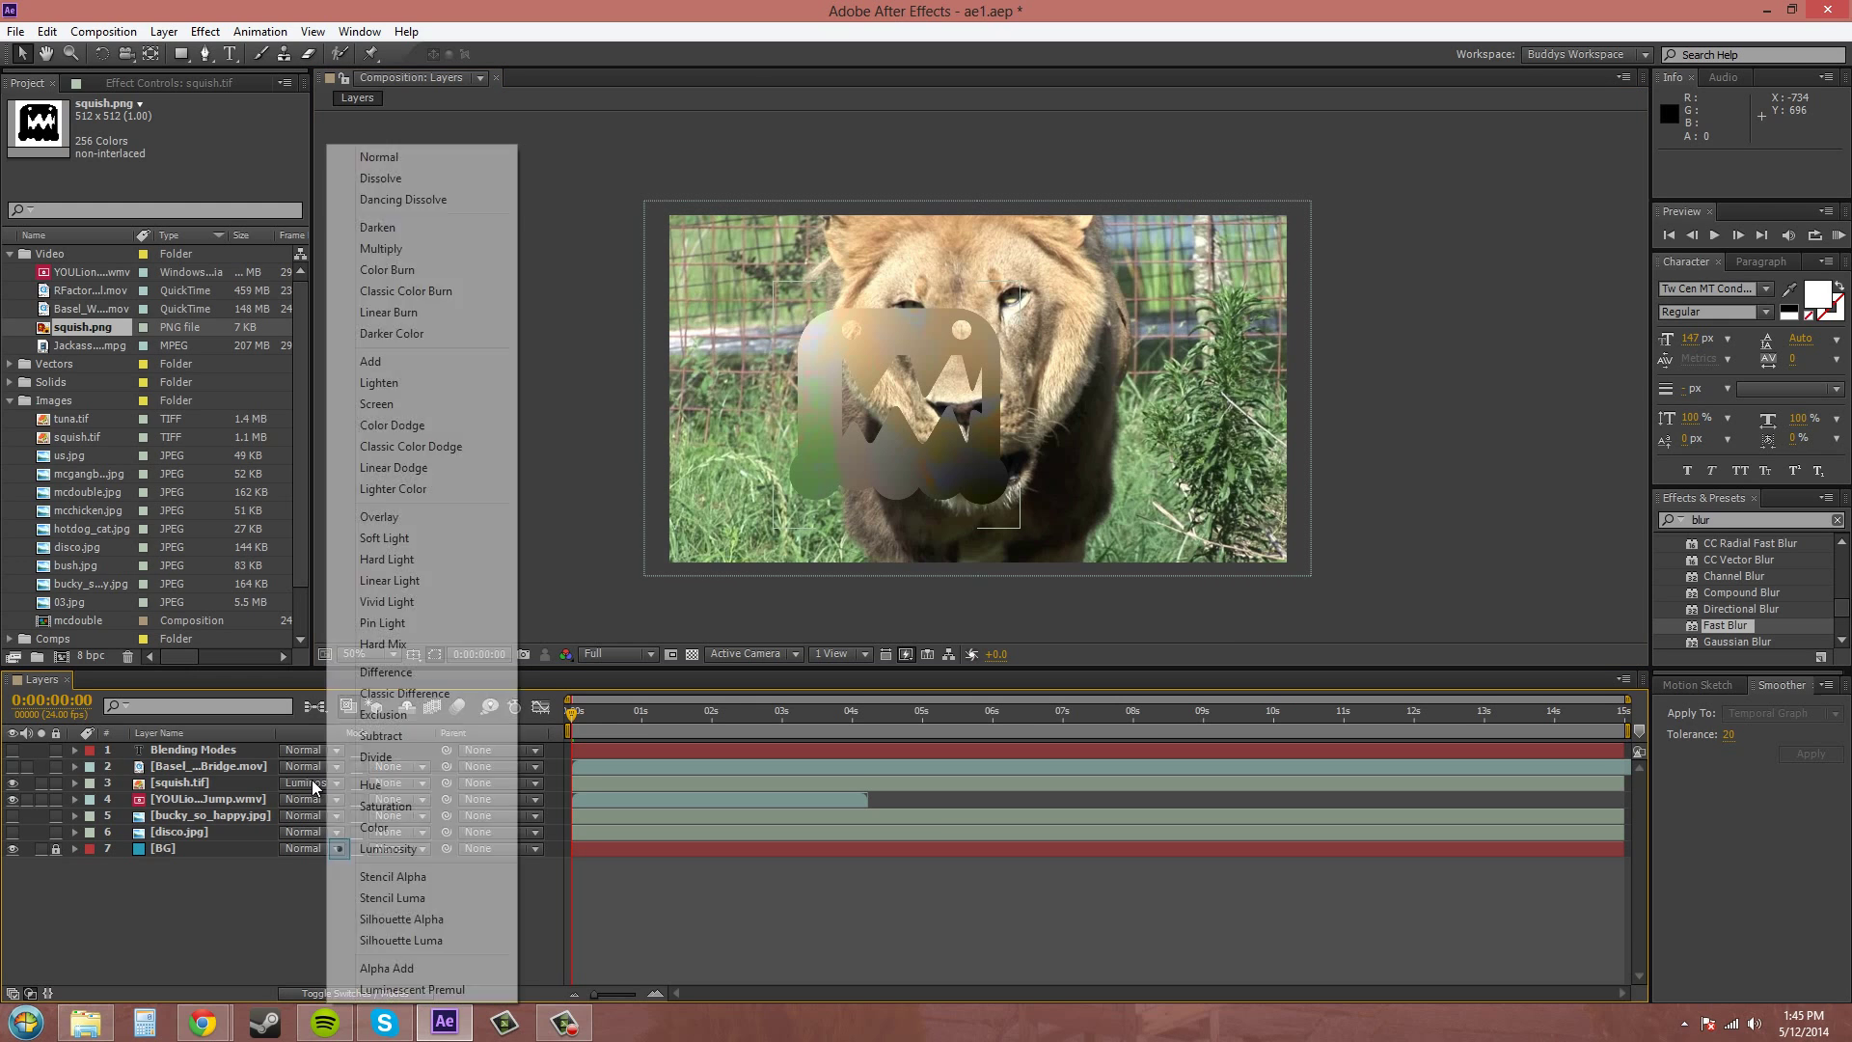
pyautogui.click(411, 877)
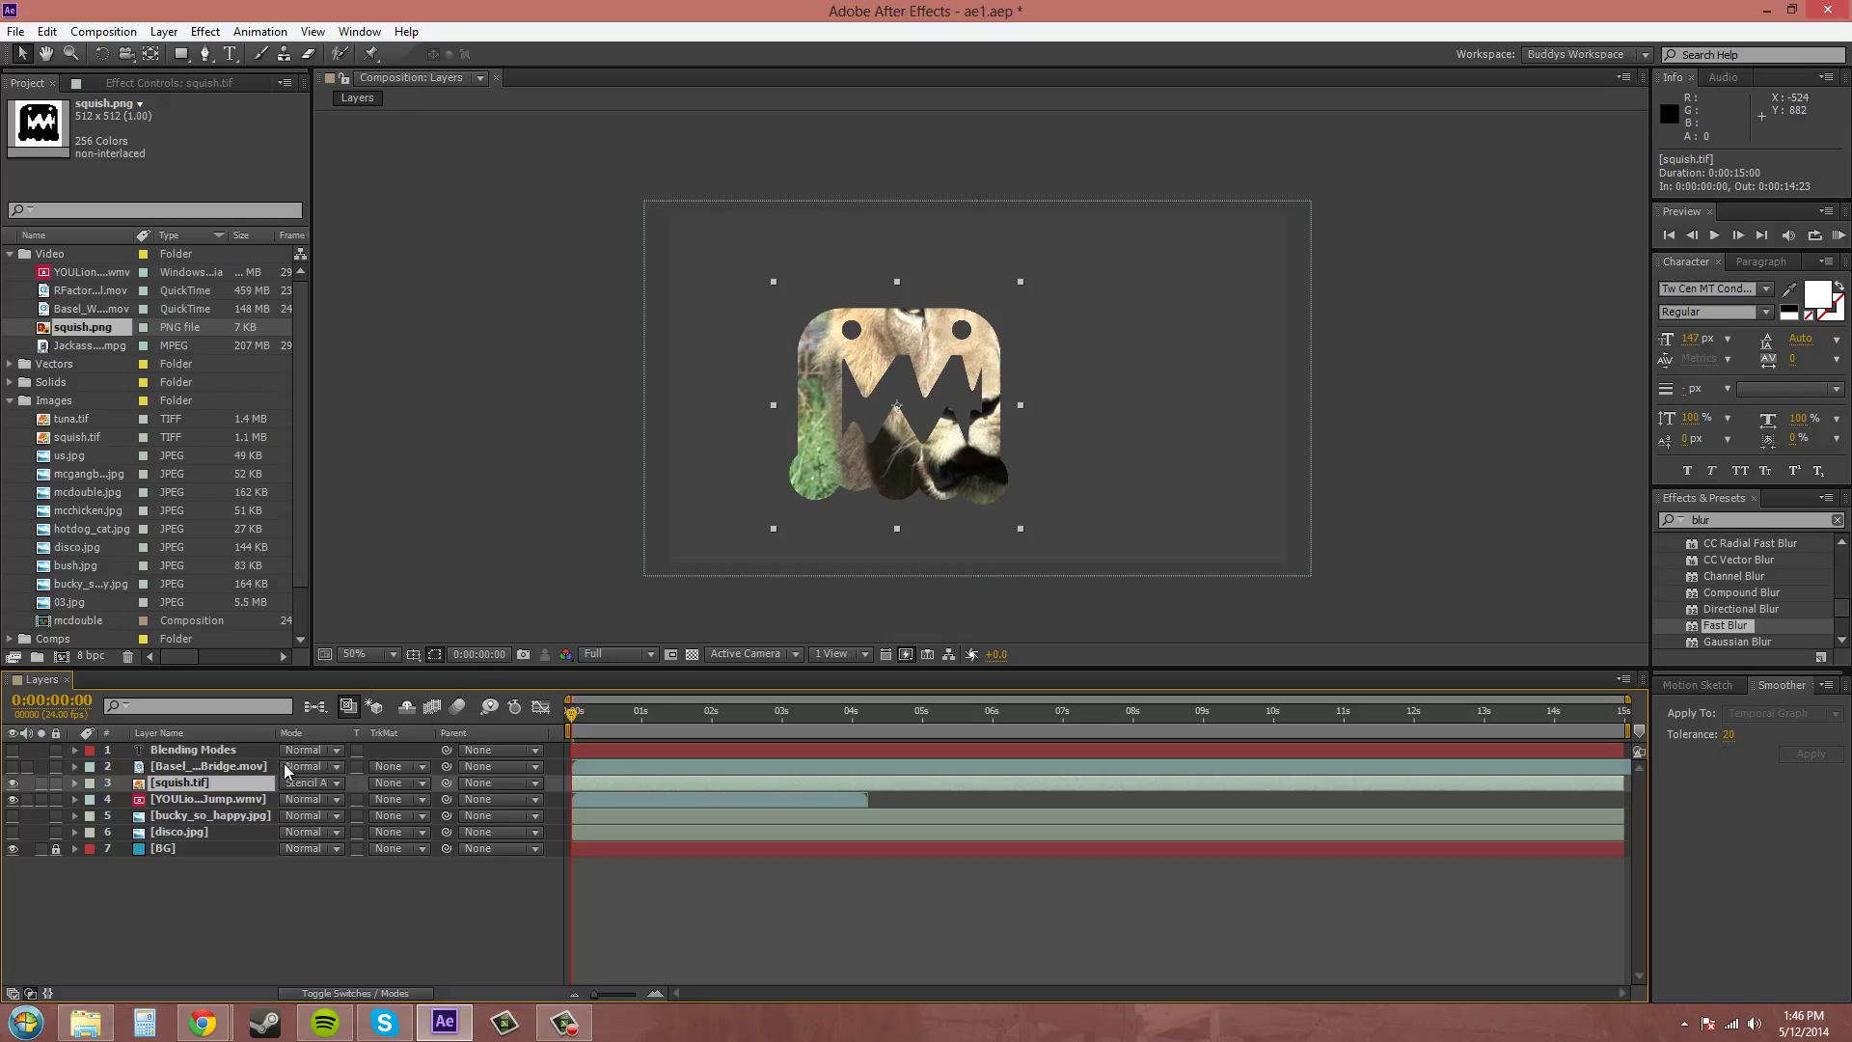
pyautogui.click(310, 781)
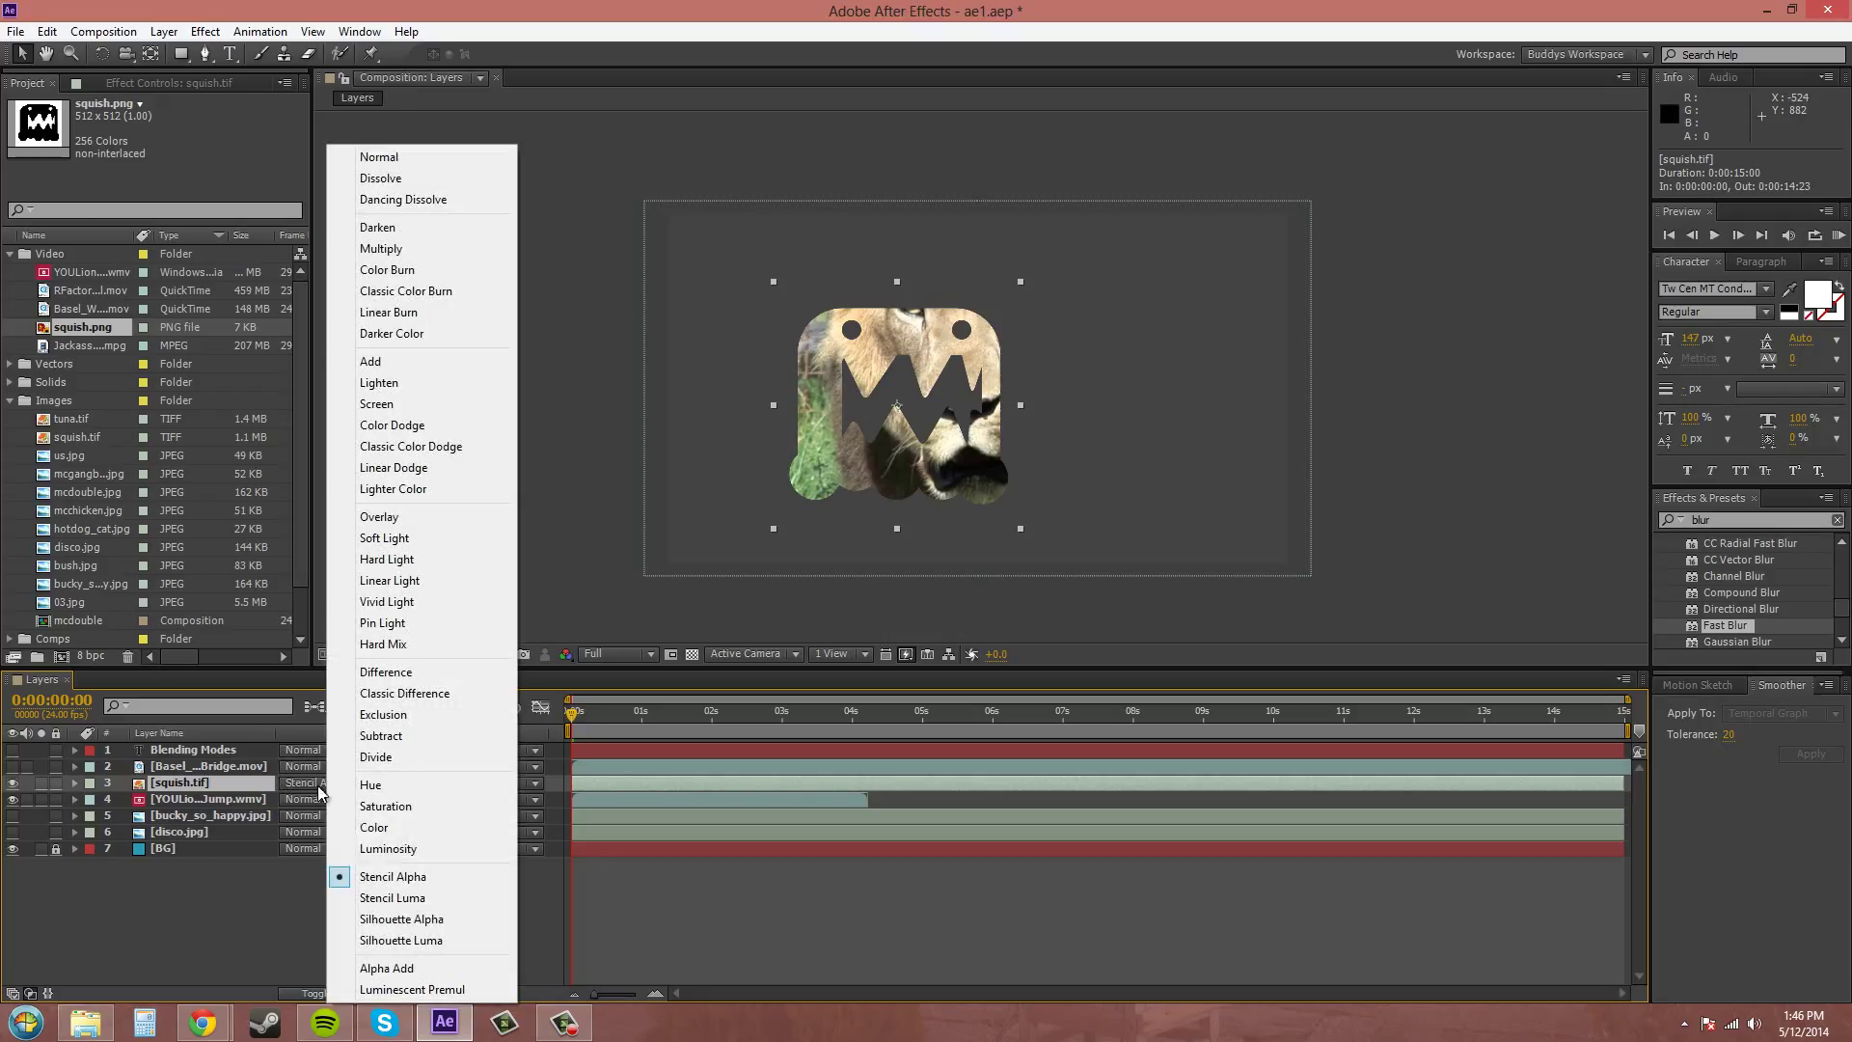
pyautogui.click(394, 898)
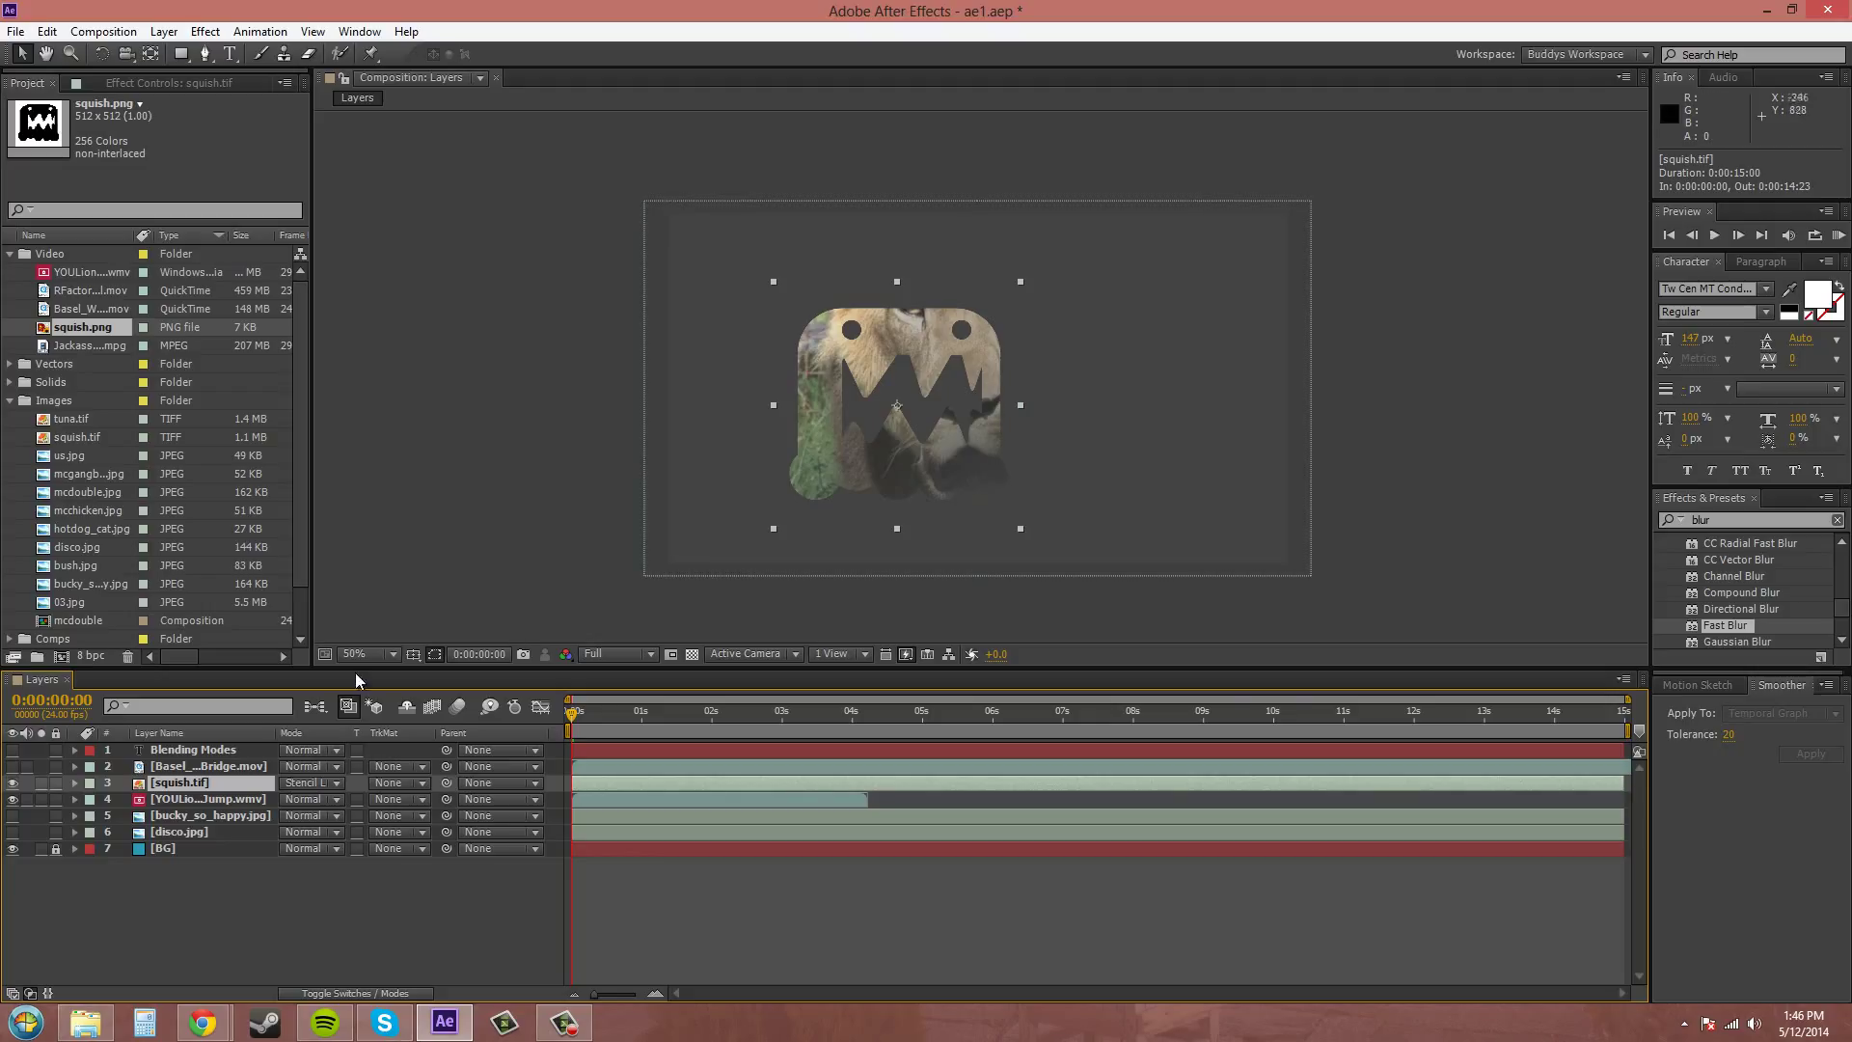
# Try Silhouette Alpha on squish.tif, then keep Silhouette Luma
pyautogui.click(312, 783)
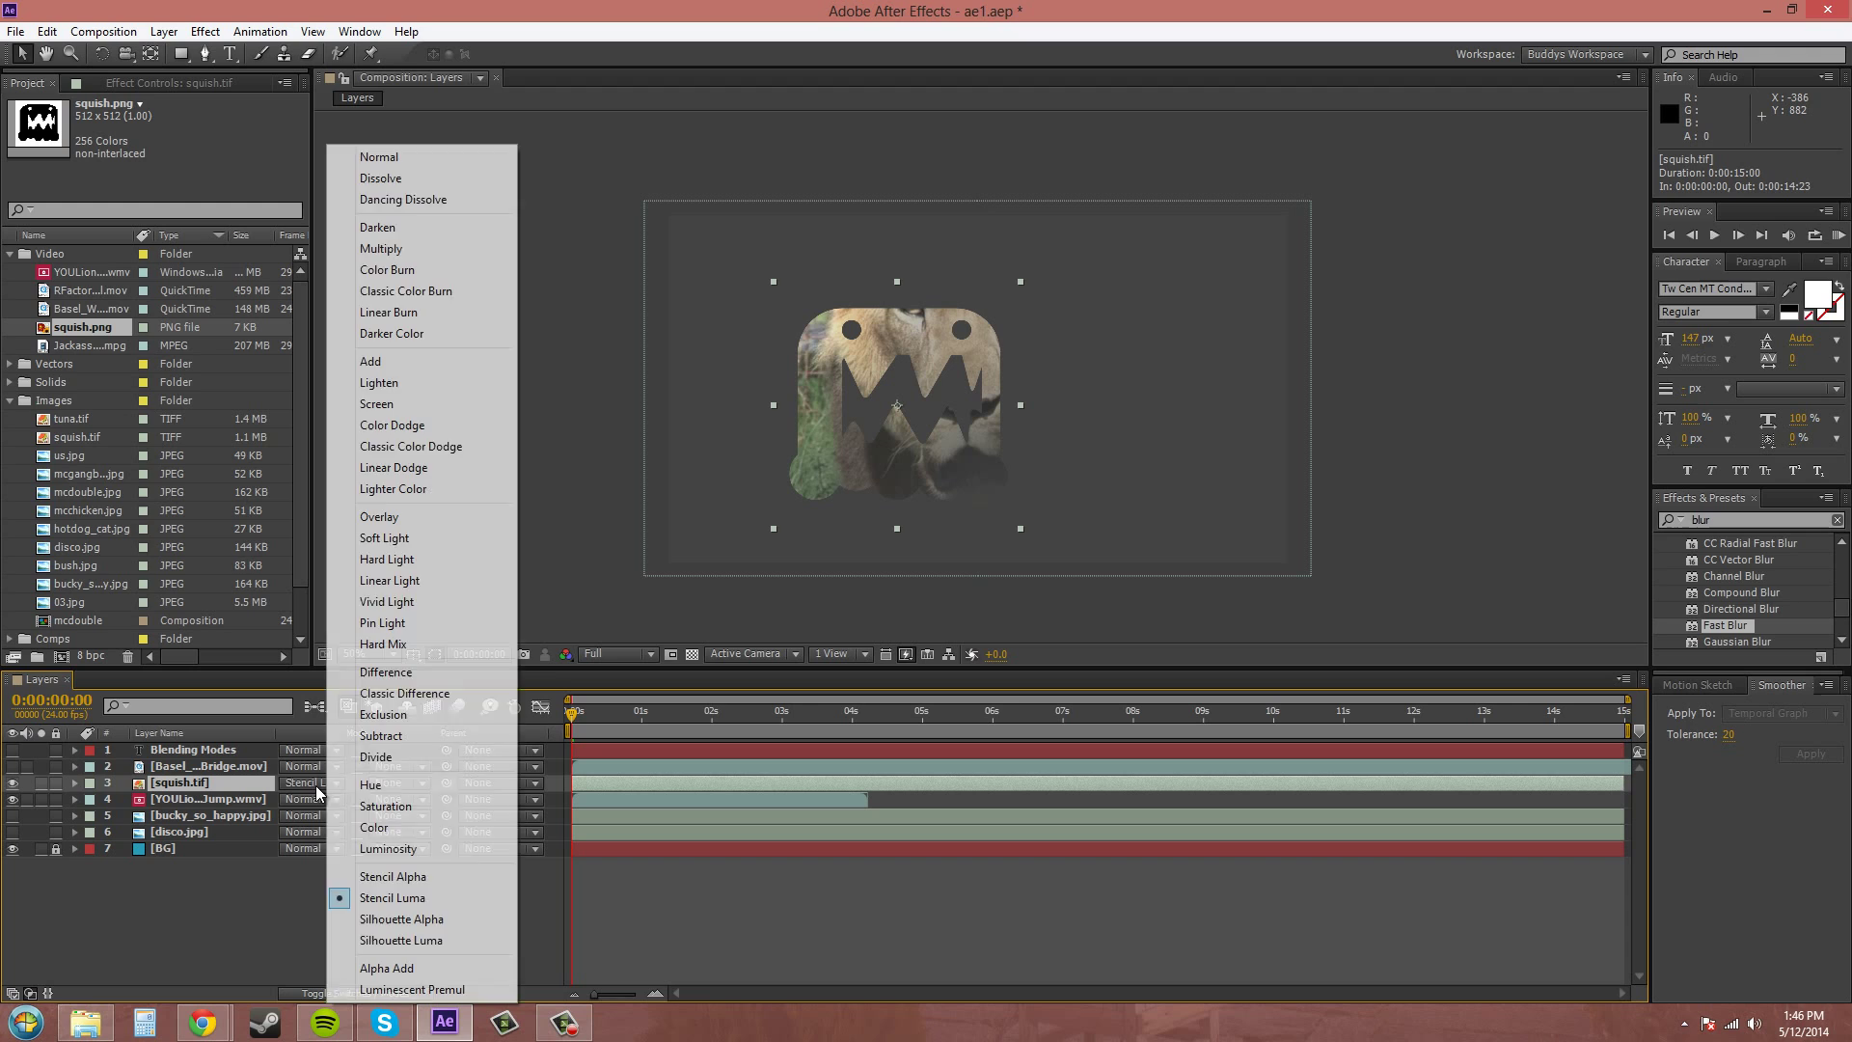
pyautogui.click(401, 918)
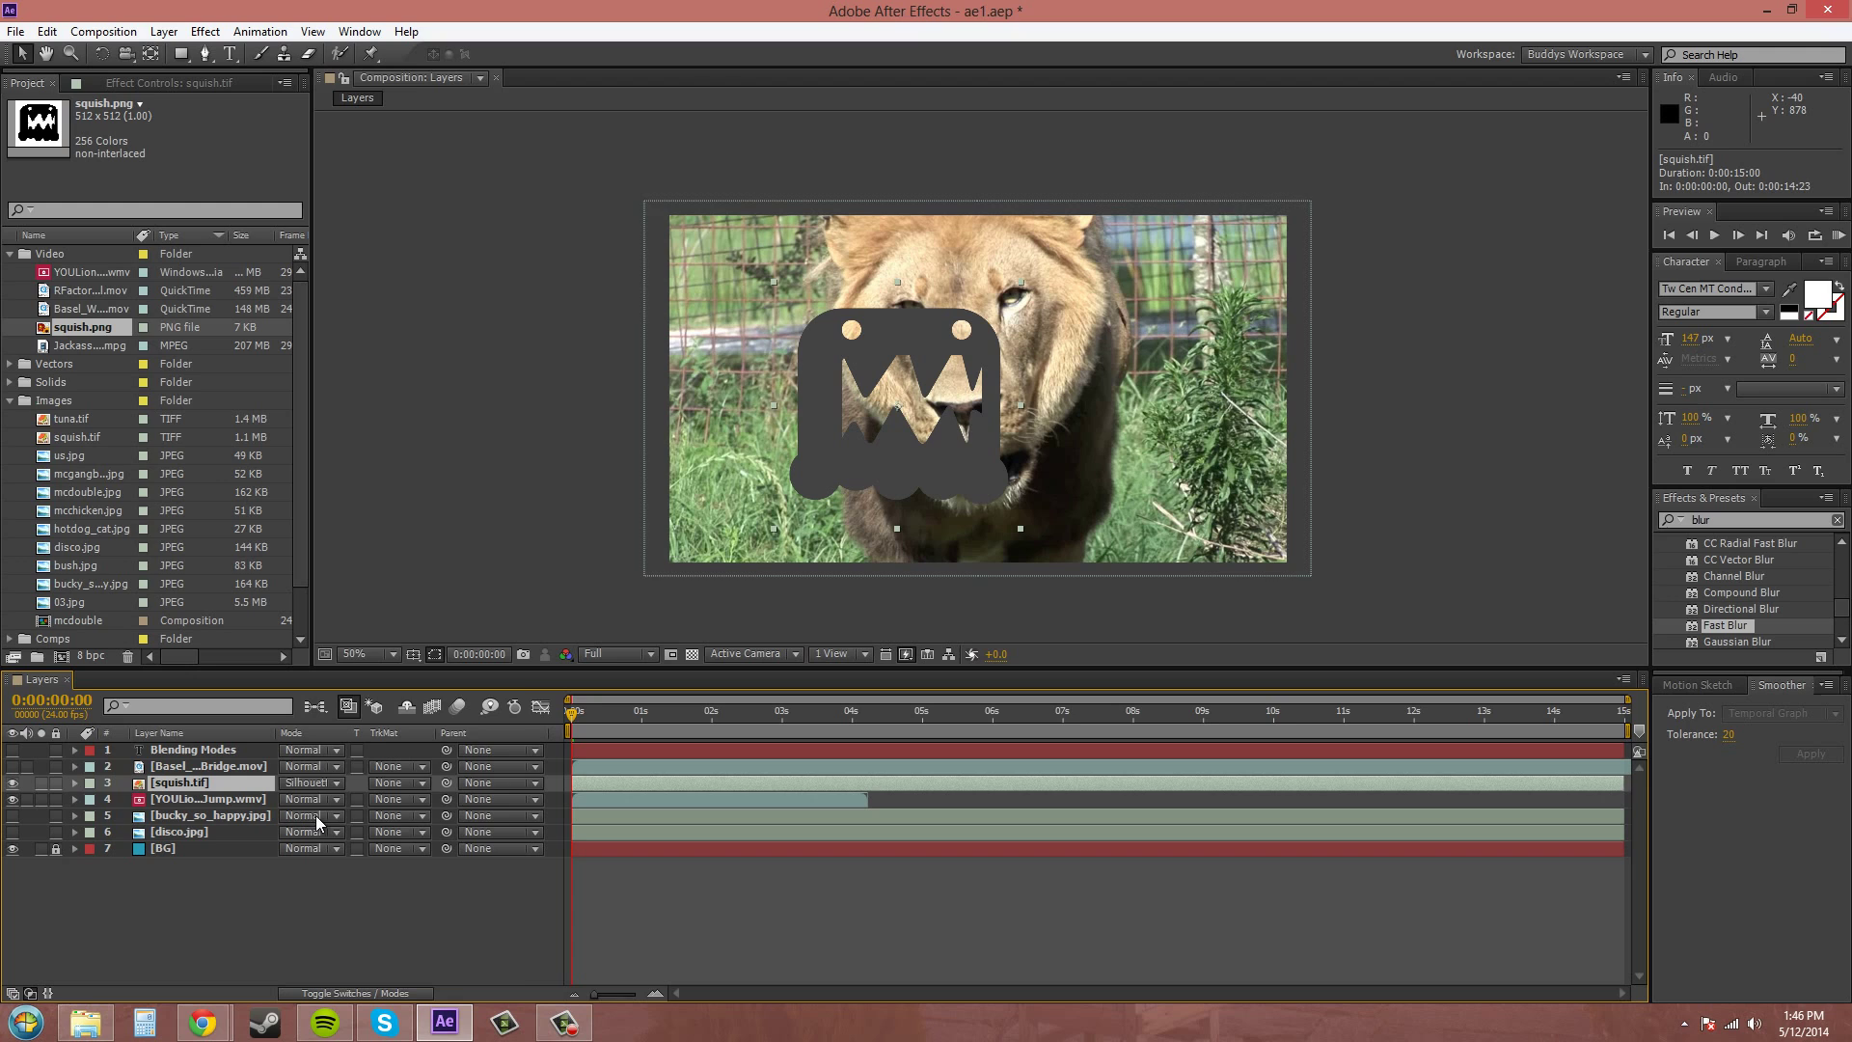
pyautogui.click(311, 785)
pyautogui.click(415, 940)
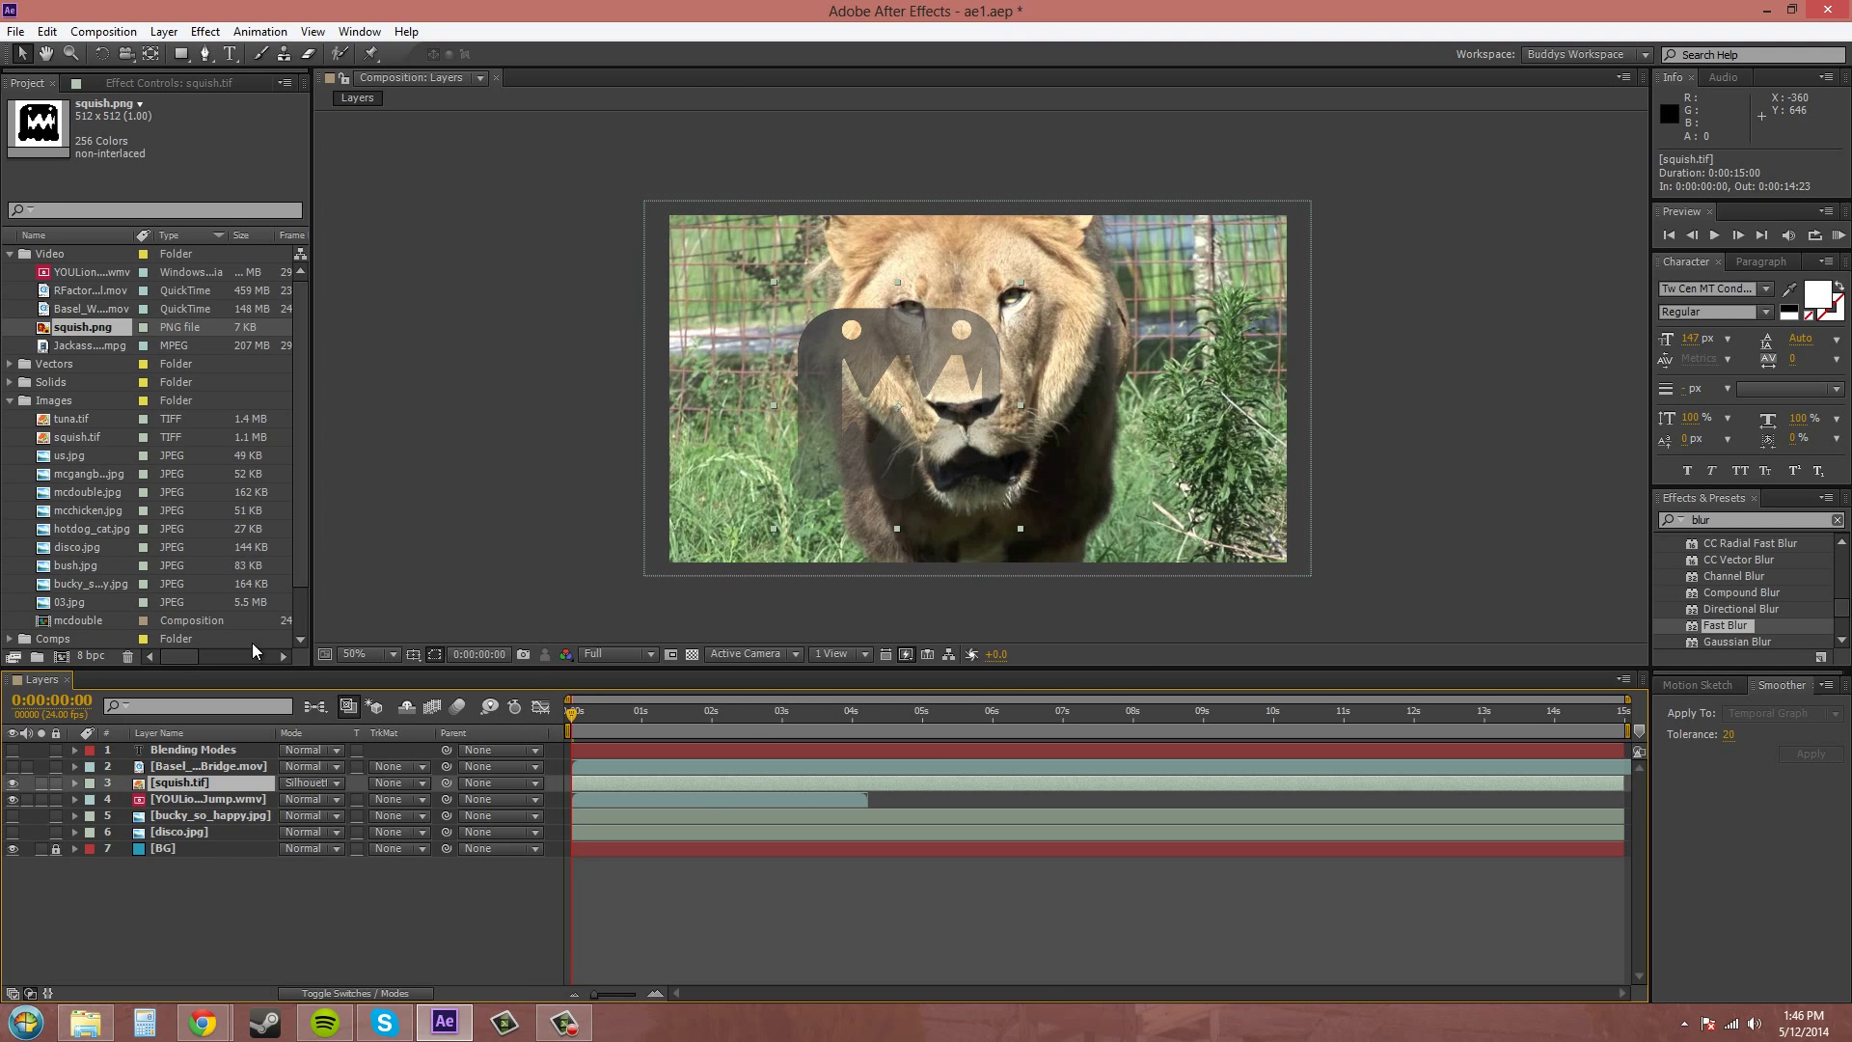
pyautogui.click(311, 785)
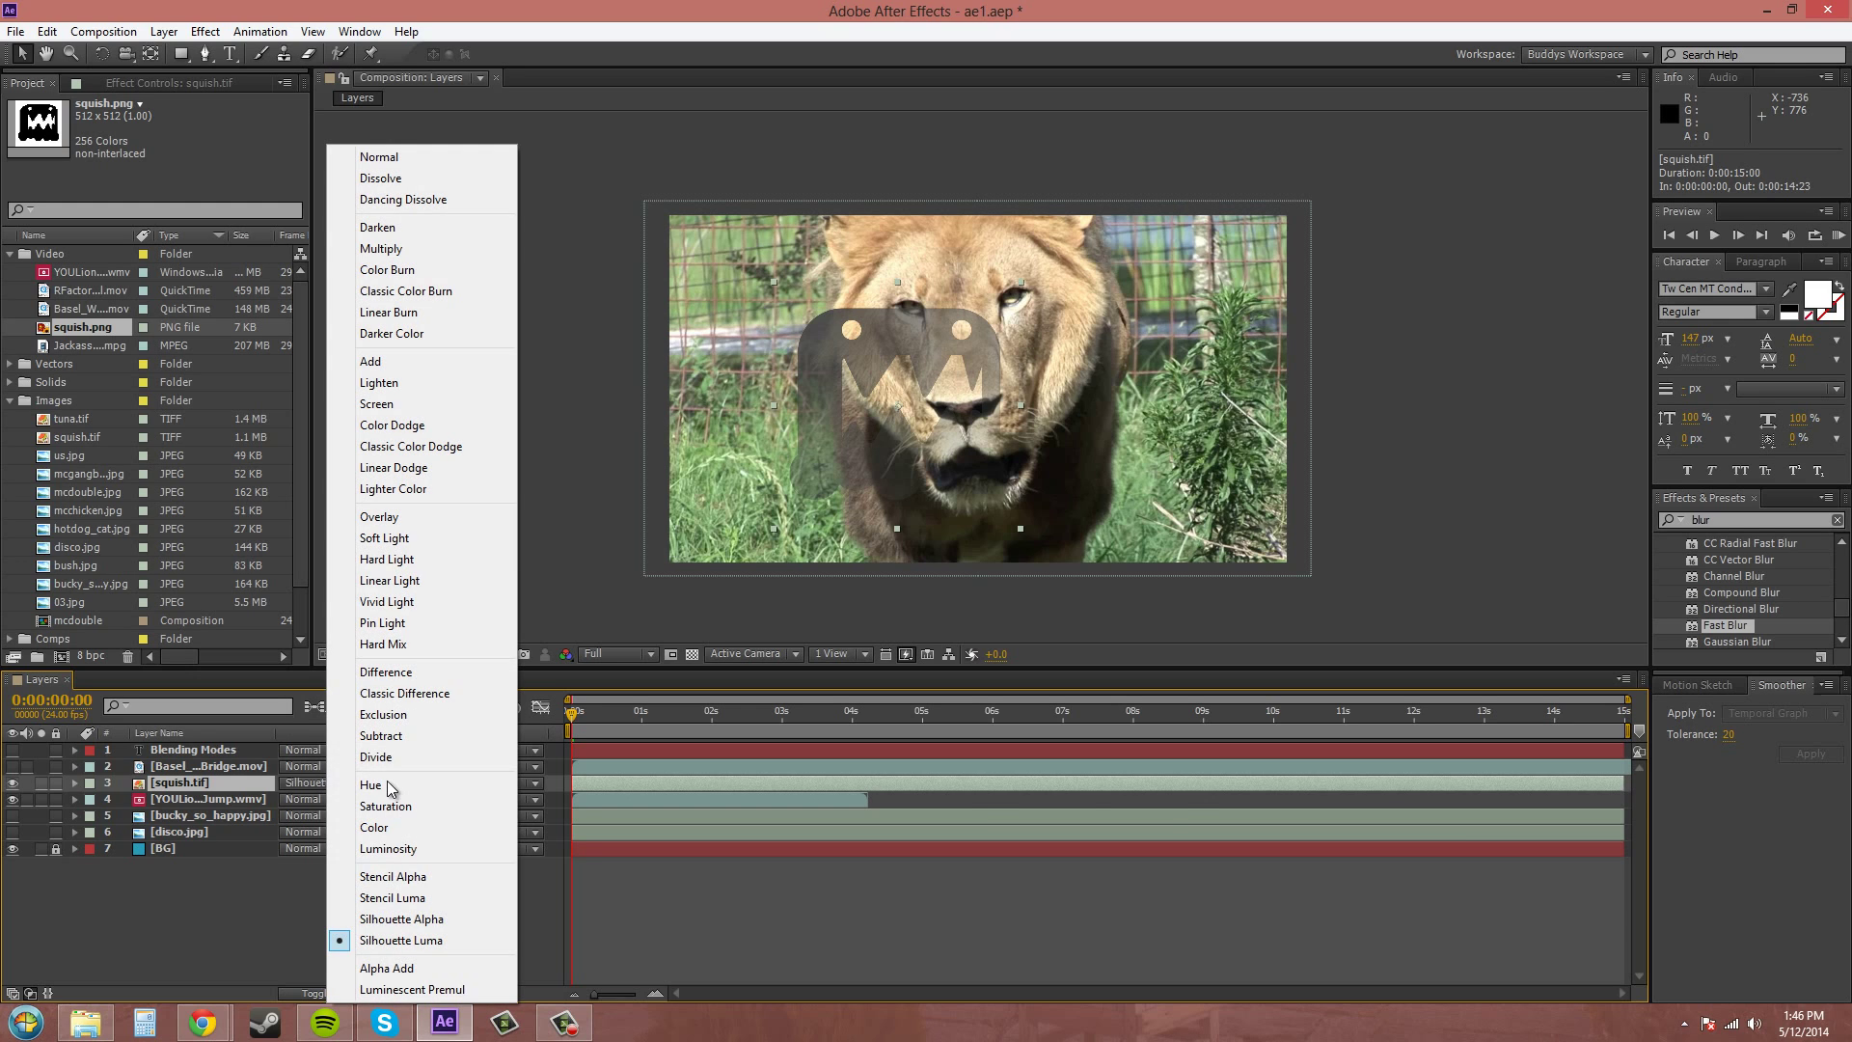
pyautogui.press('Escape')
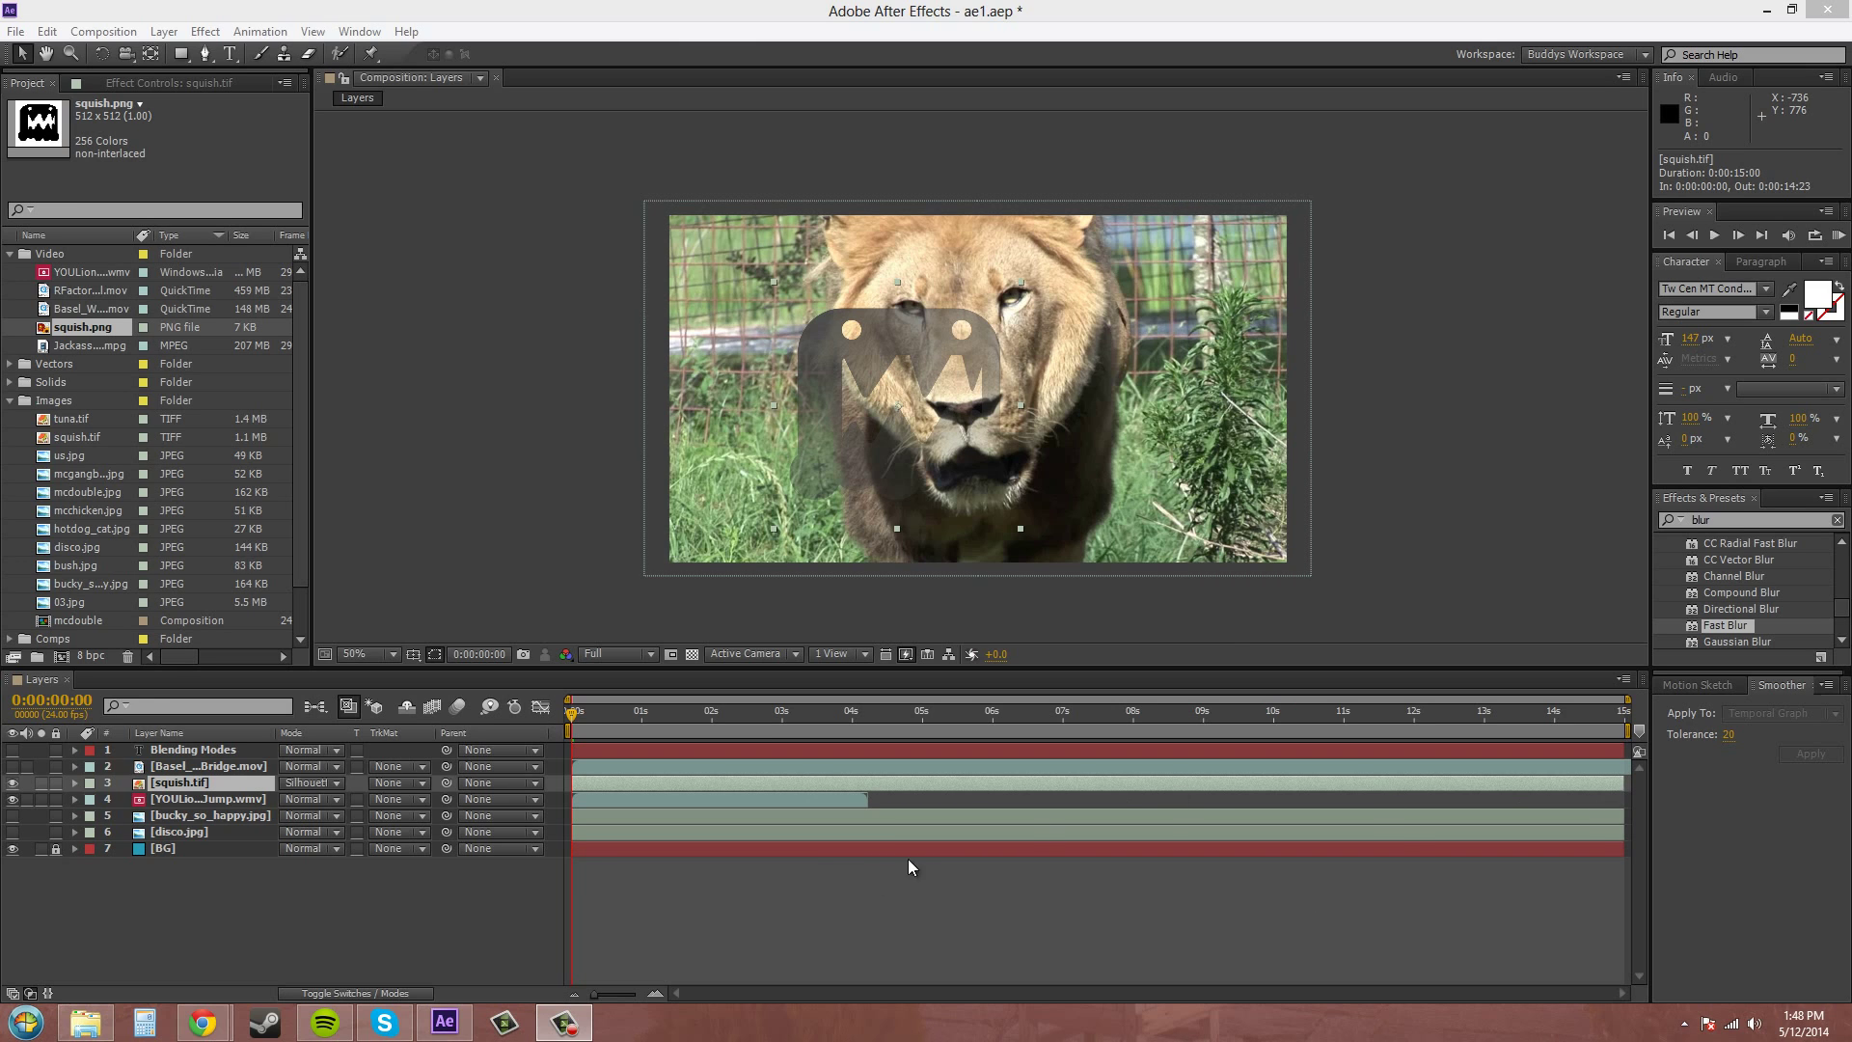
# Choose Alpha Add from squish.tif's Mode dropdown in the timeline
pyautogui.click(305, 783)
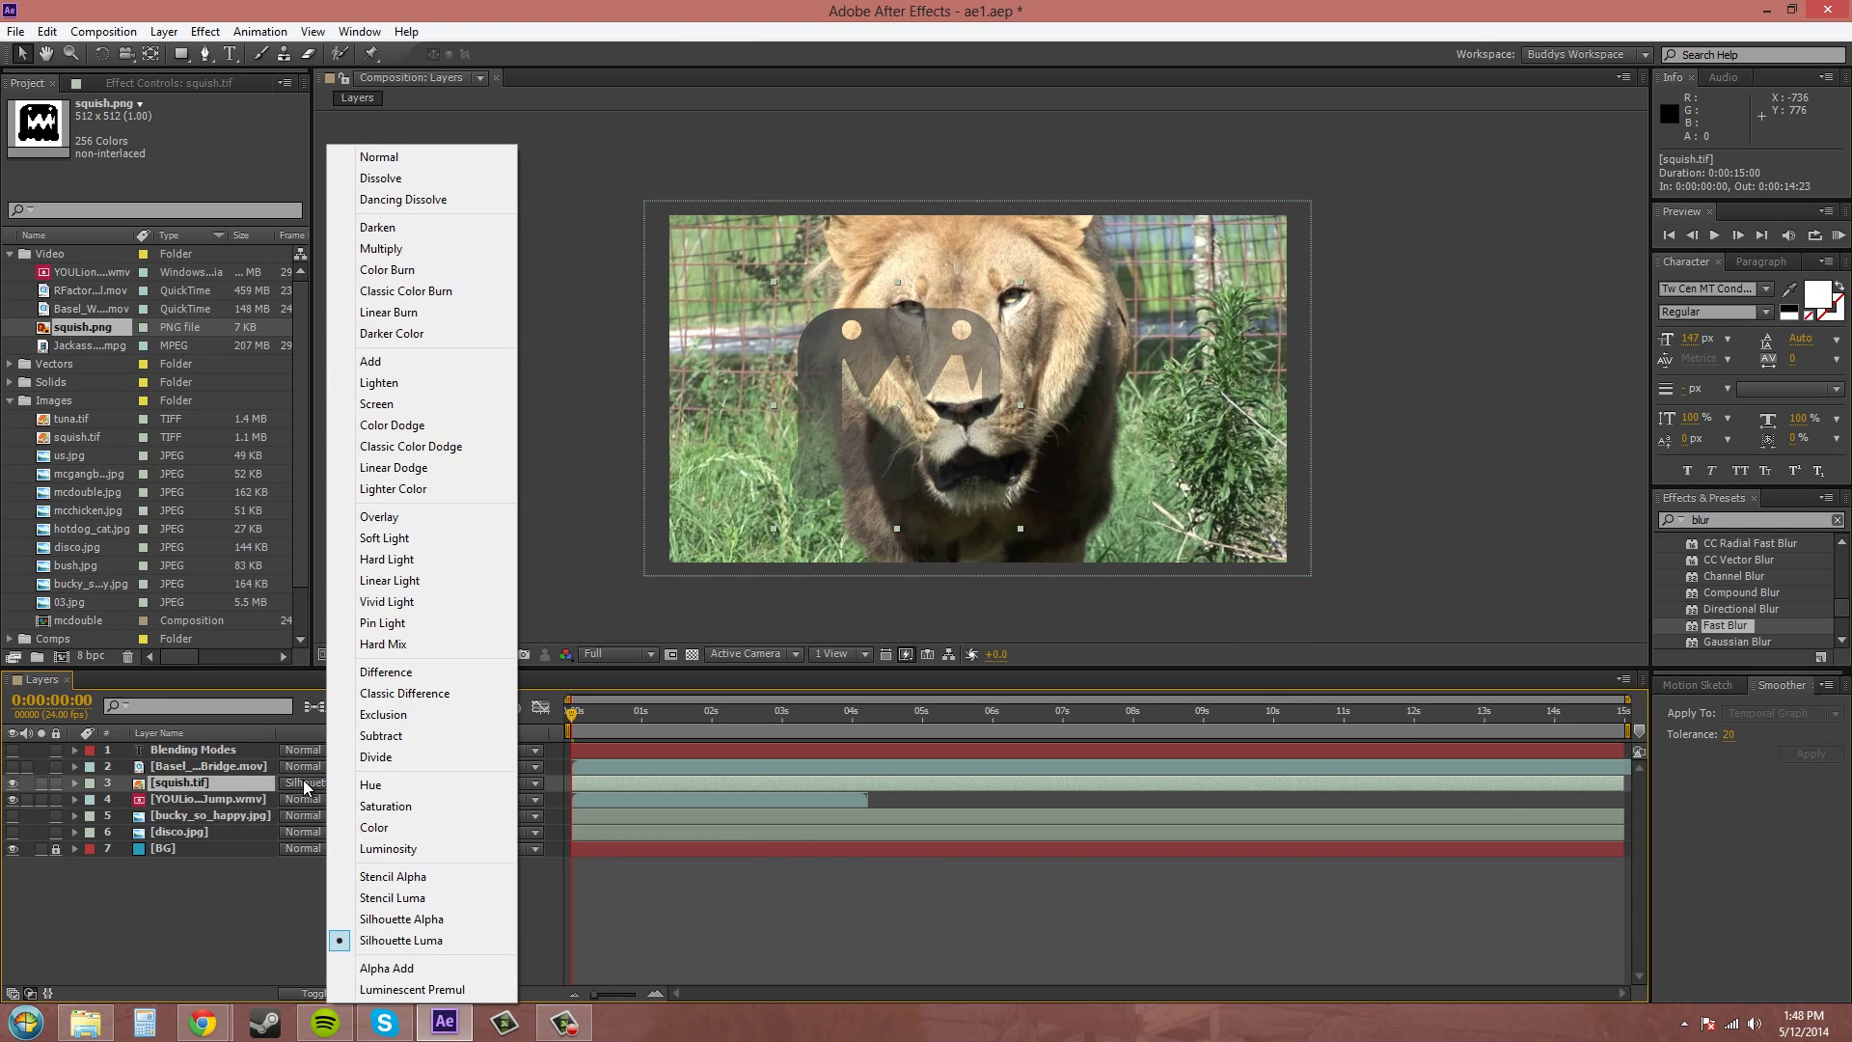
pyautogui.click(387, 968)
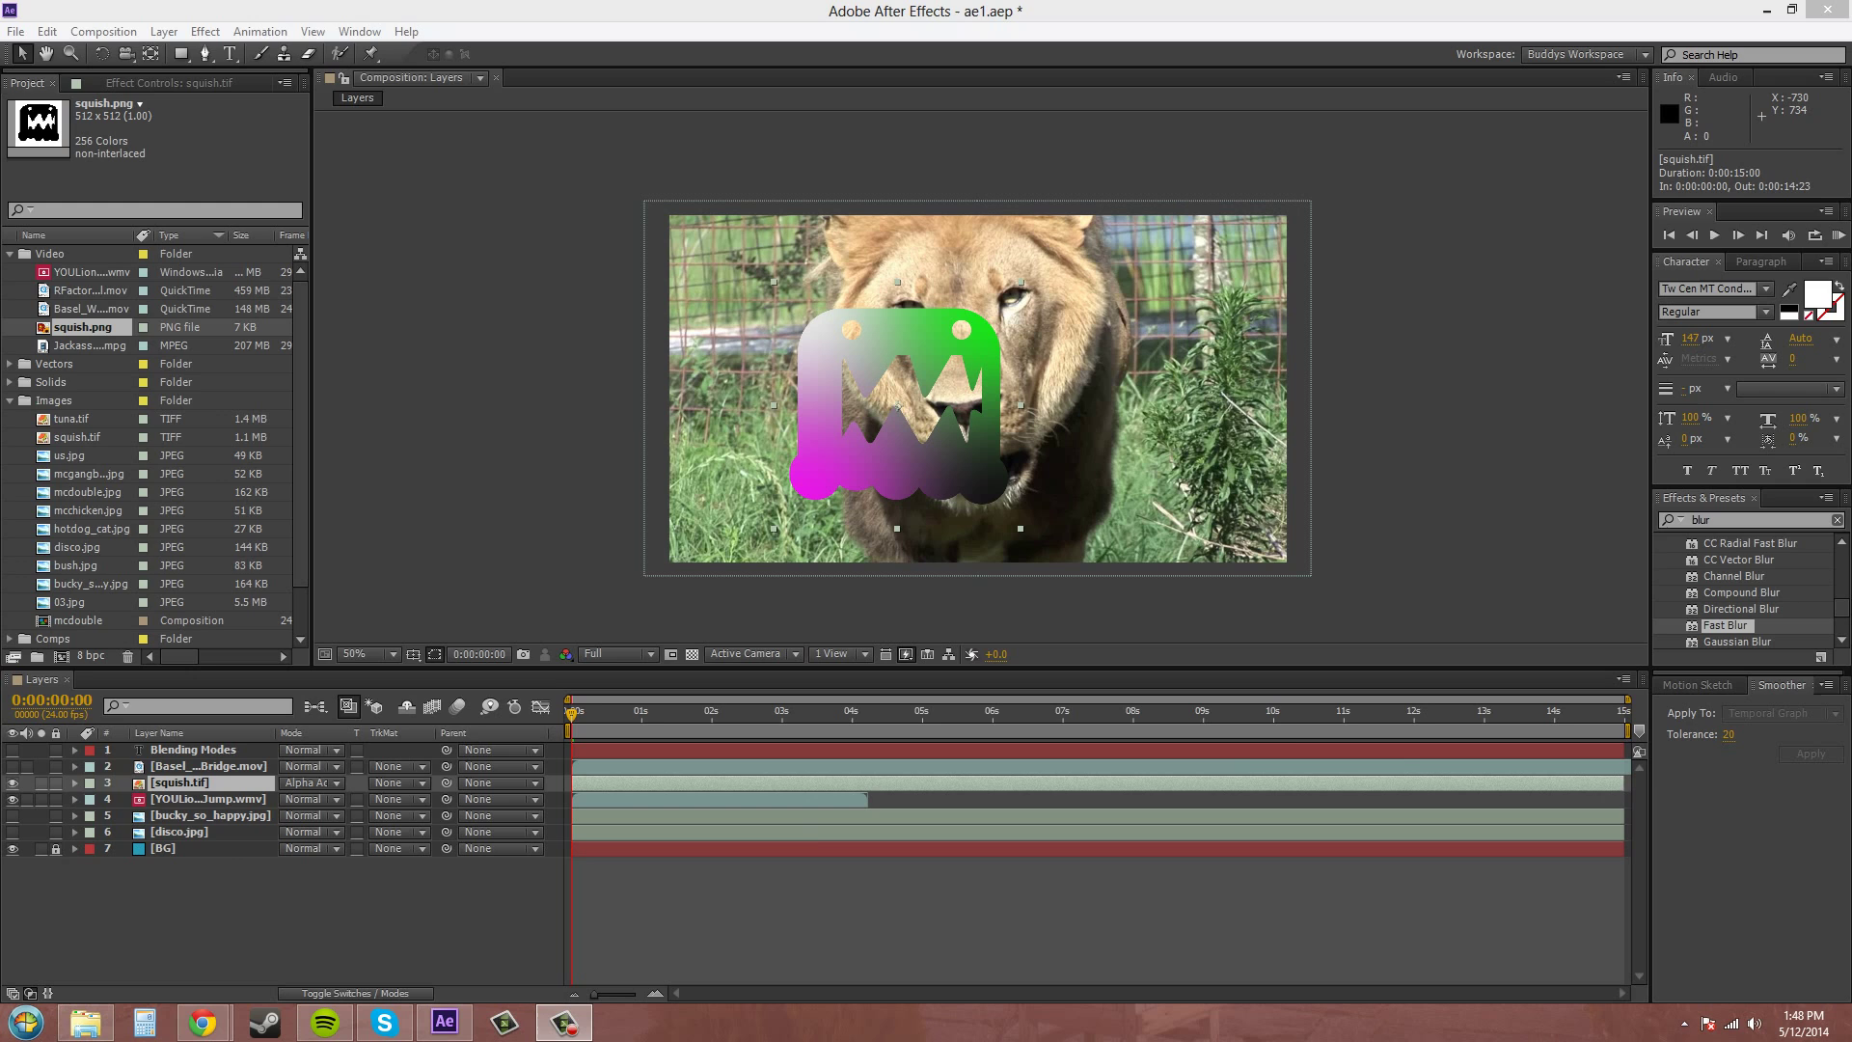
# Set squish.tif to Luminescent Premul, the last mode in the dropdown
pyautogui.click(332, 778)
pyautogui.click(425, 987)
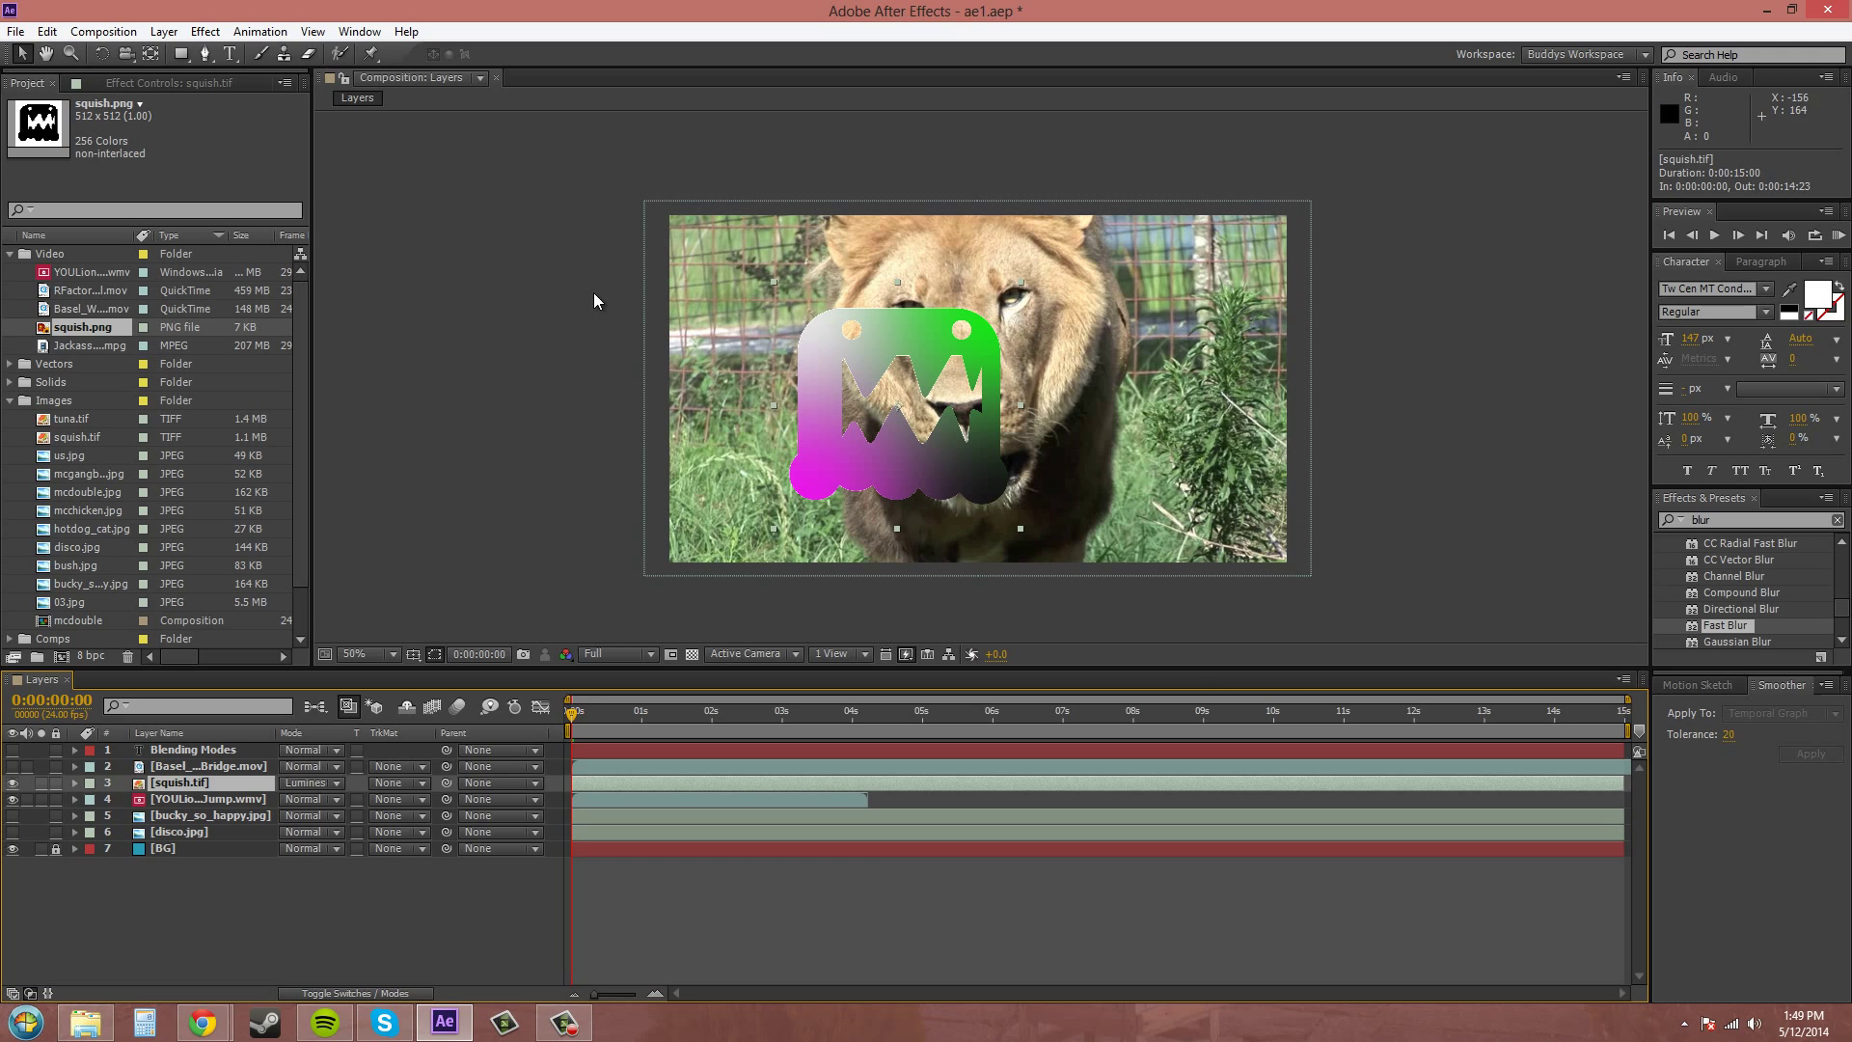
pyautogui.click(308, 783)
pyautogui.click(386, 990)
pyautogui.click(308, 782)
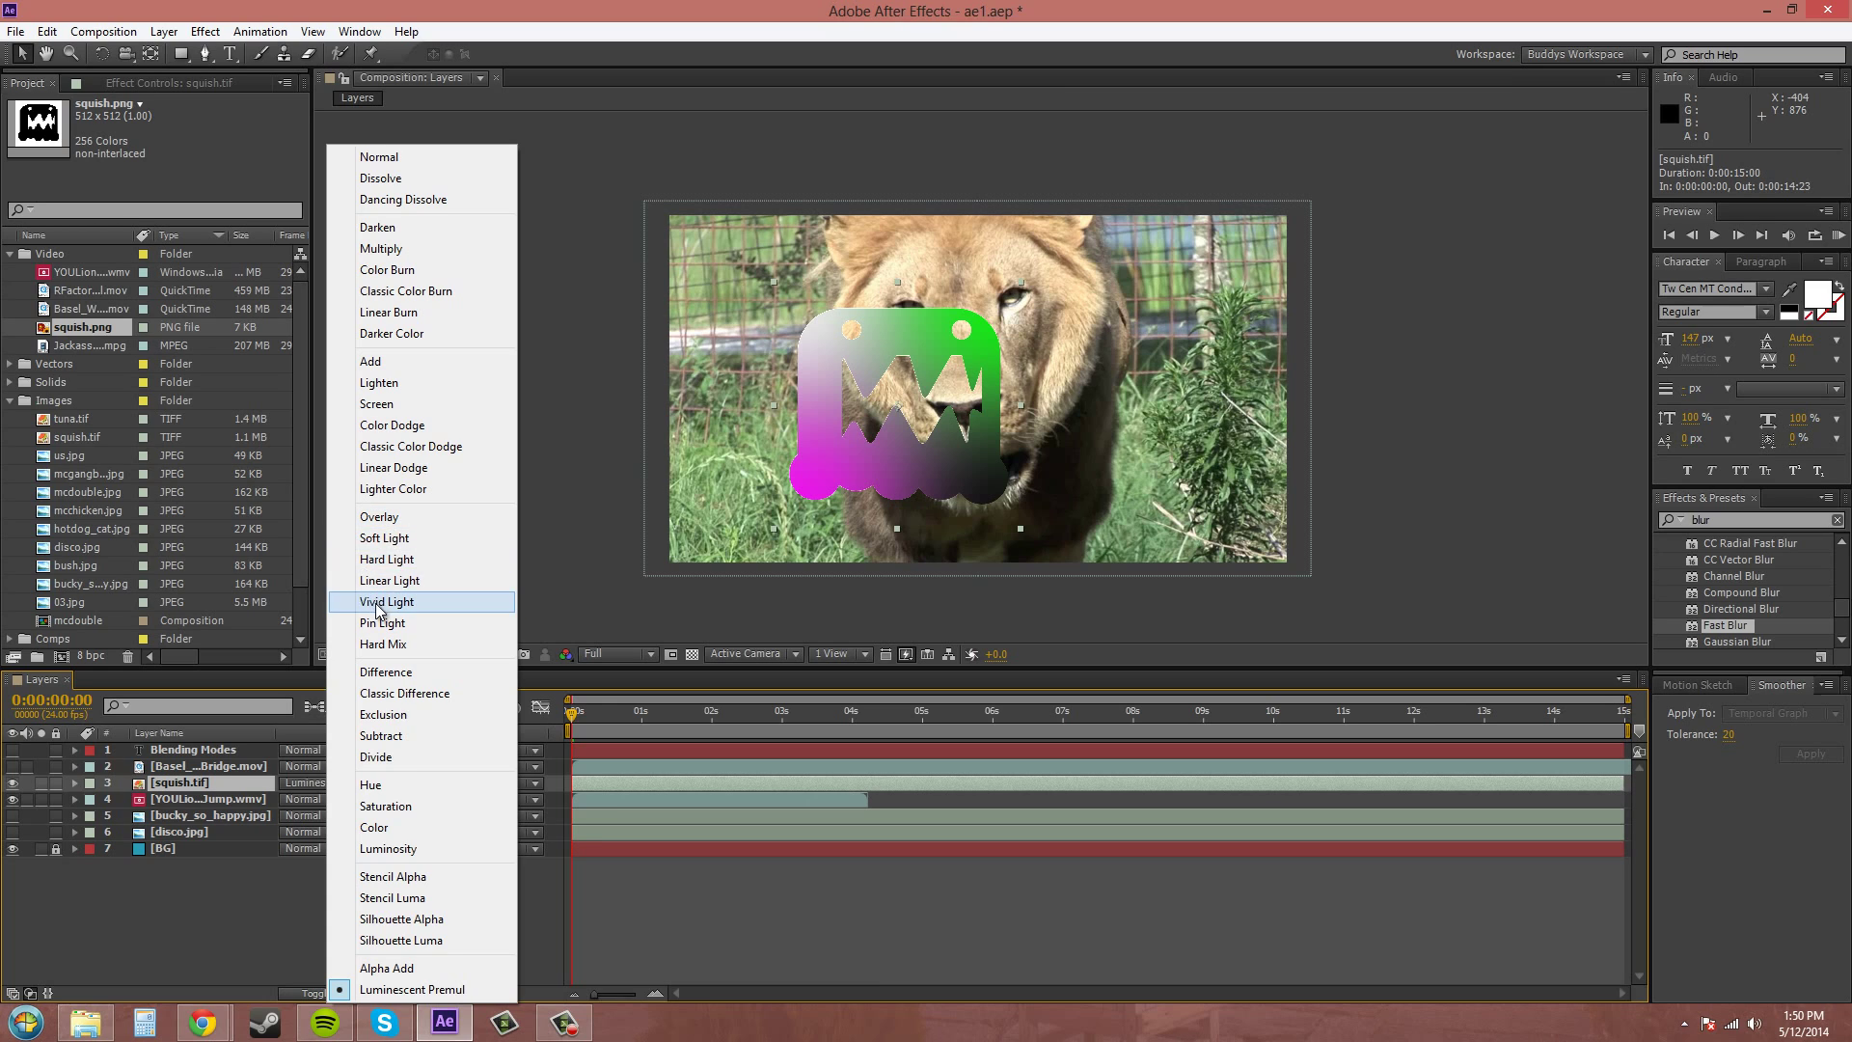
pyautogui.press('Escape')
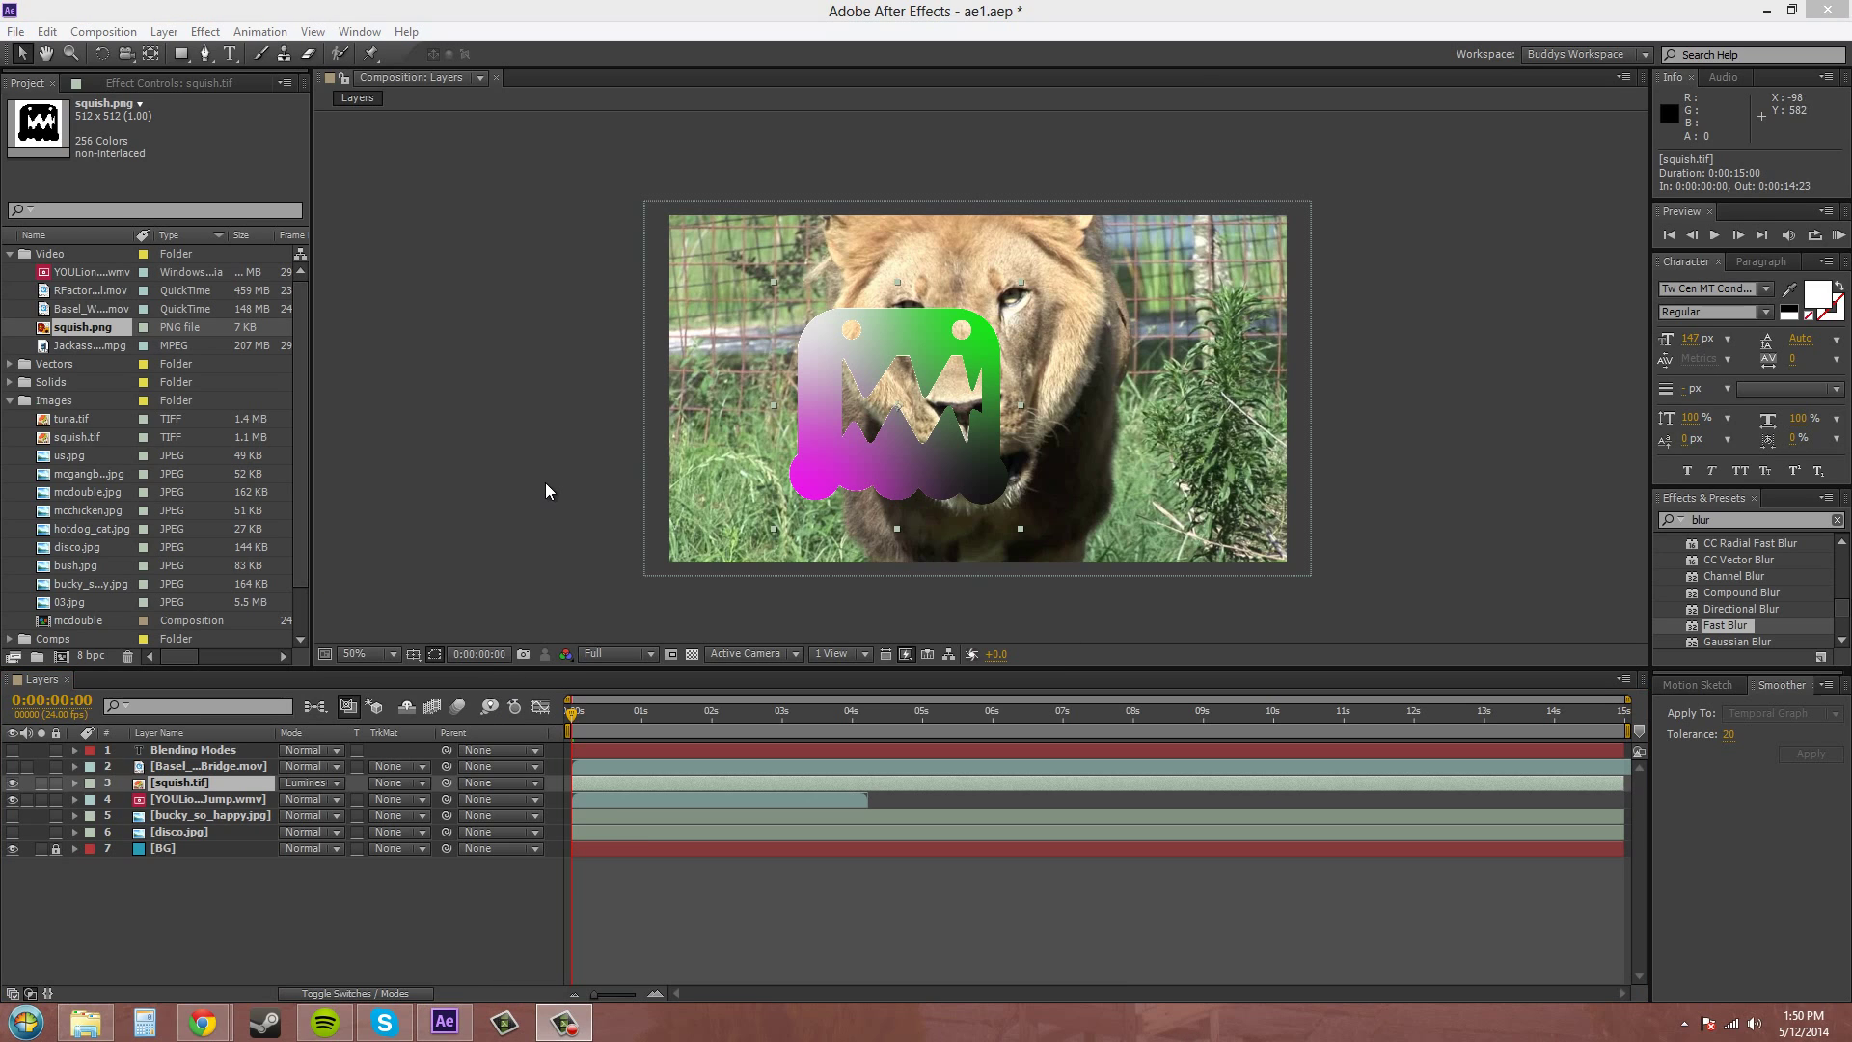
pyautogui.click(313, 781)
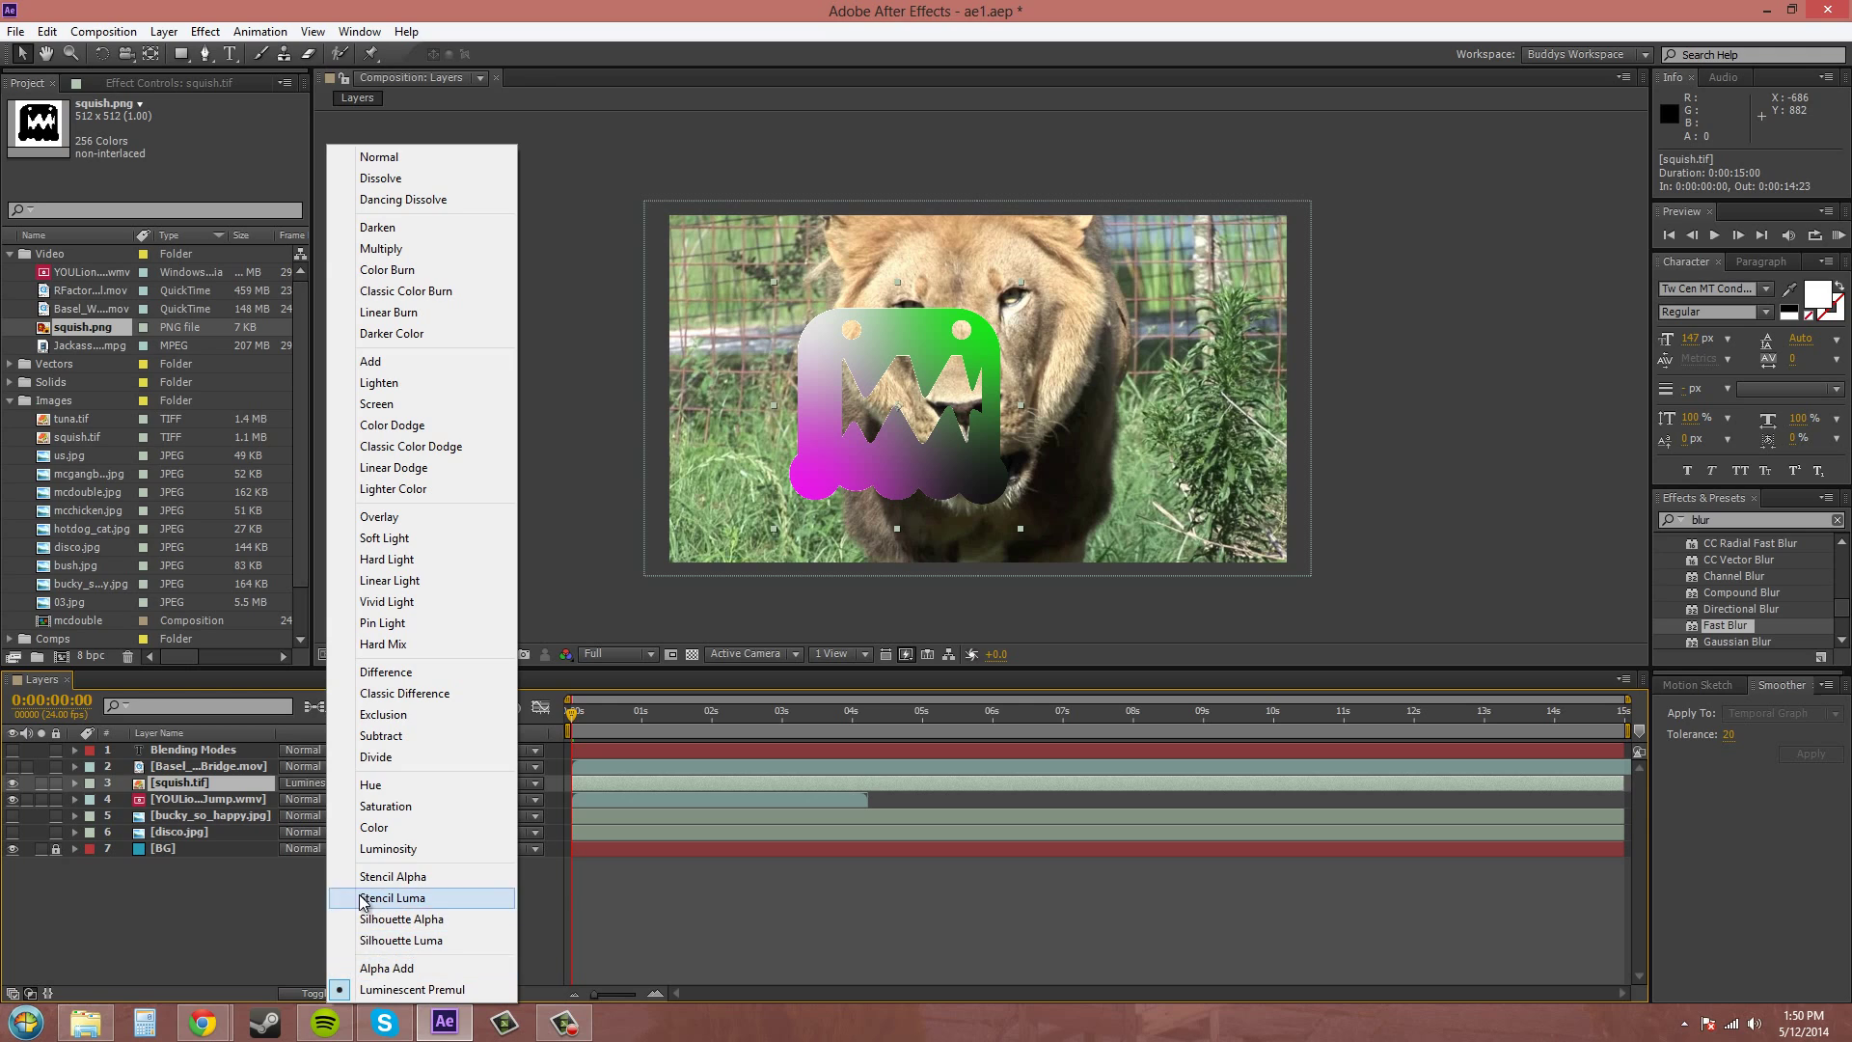
pyautogui.click(262, 914)
pyautogui.click(262, 914)
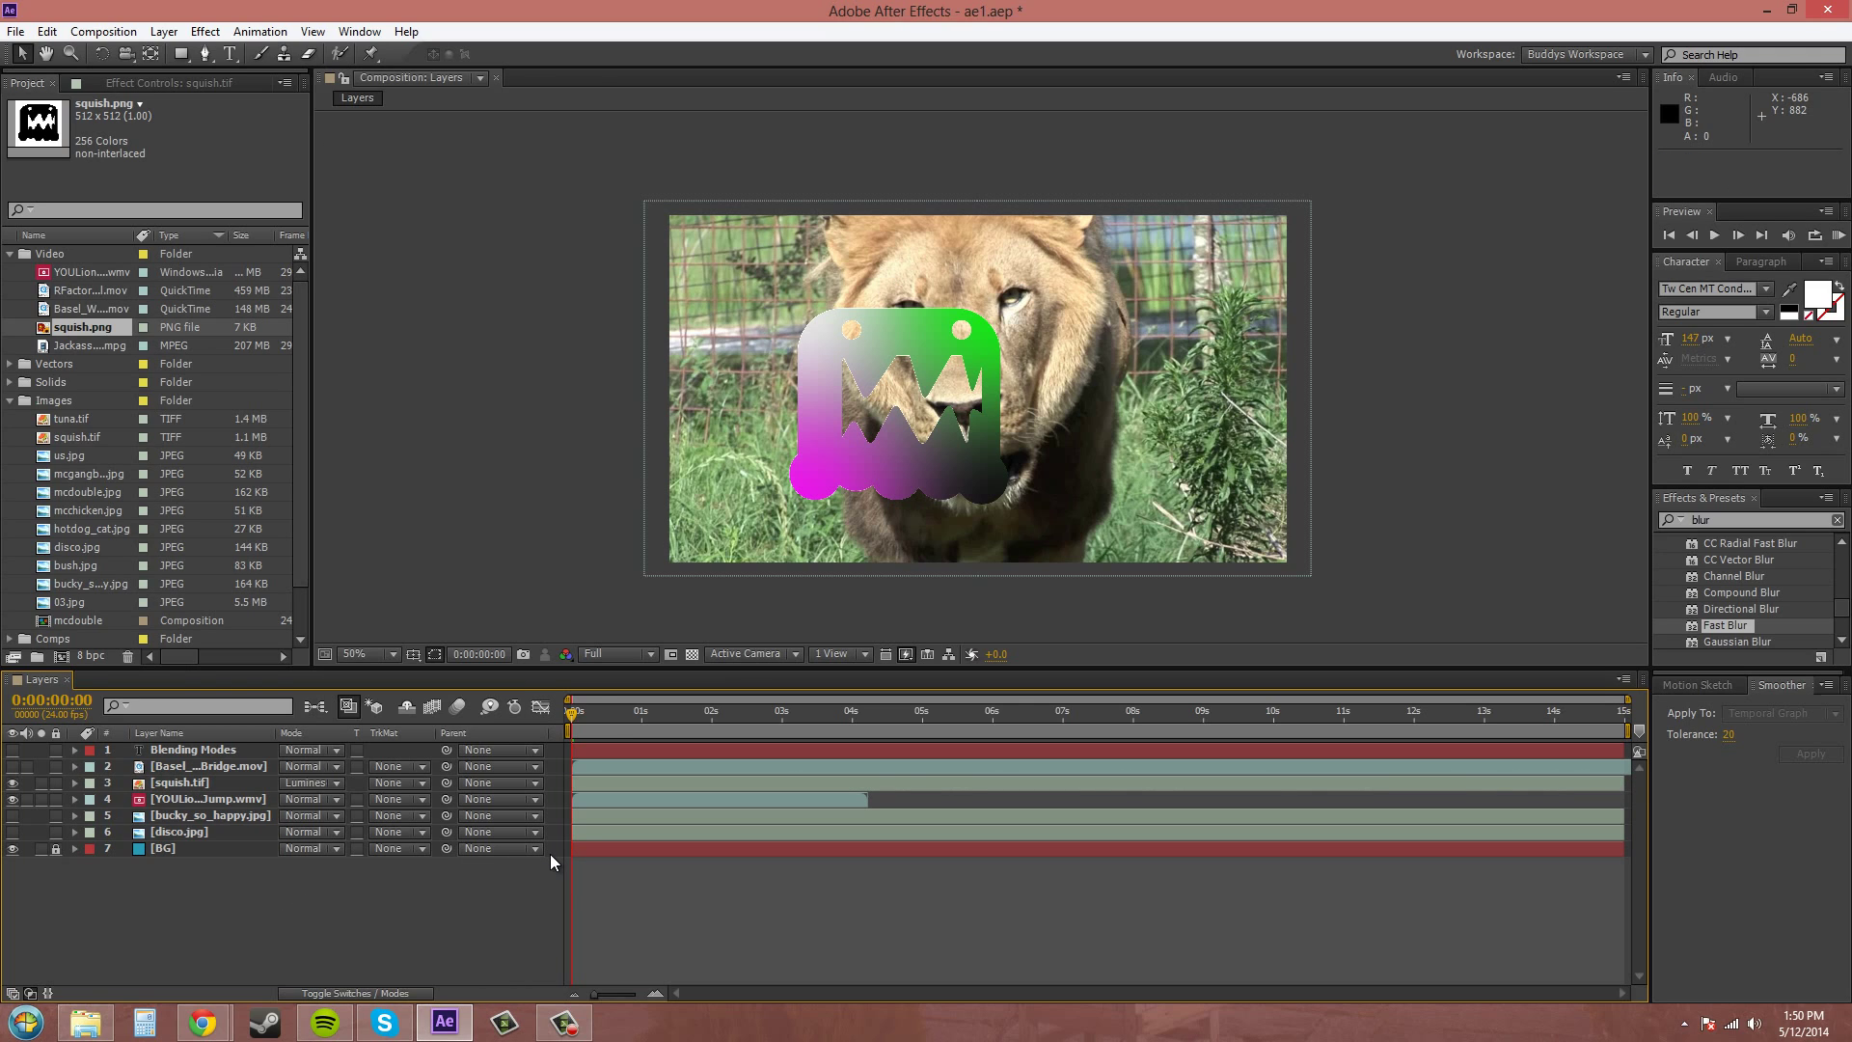